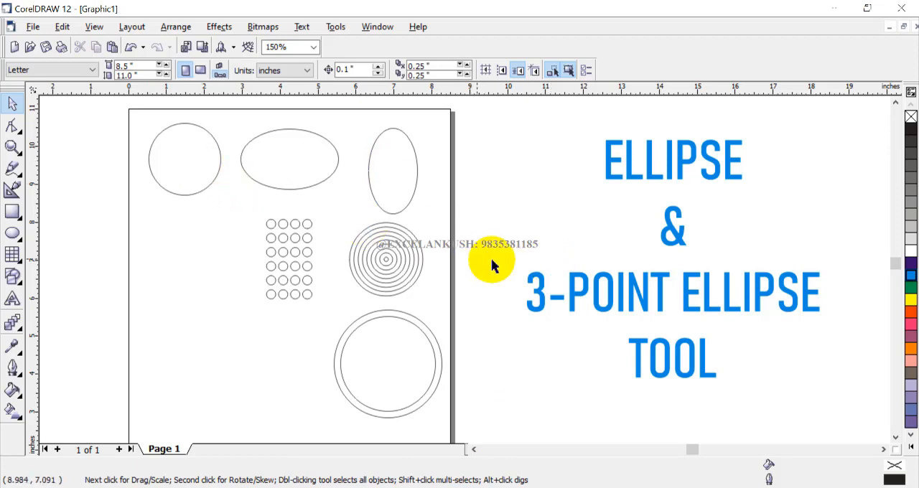
# - Draw an ellipse about 3.18 inches wide and 3.04 inches high in the empty area left of the page
pyautogui.scroll(-1, 592, 241)
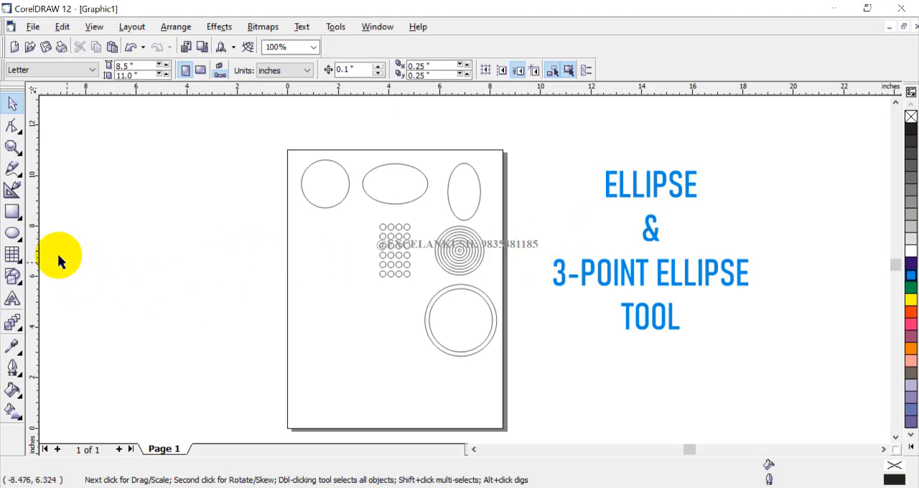
pyautogui.click(22, 242)
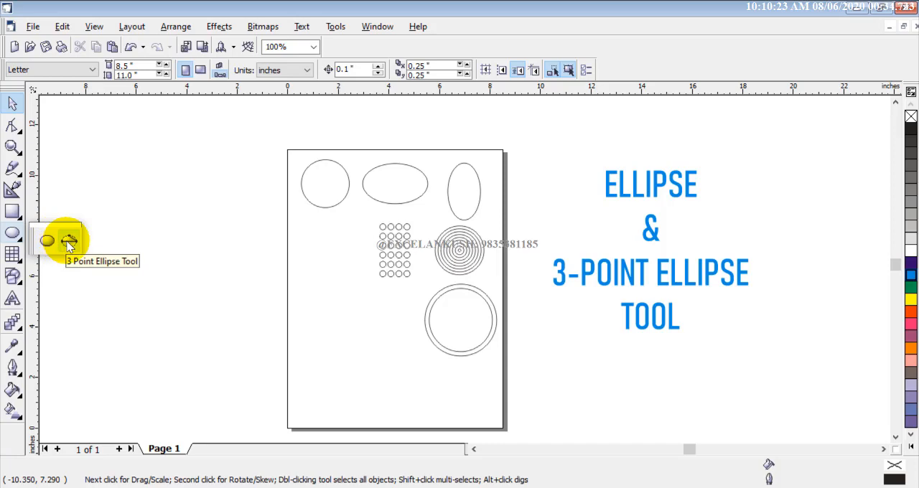
pyautogui.moveTo(13, 210)
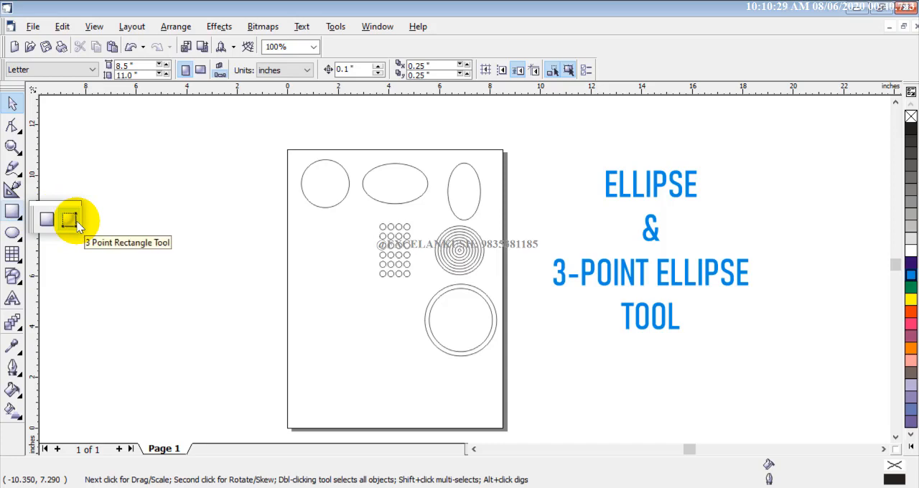
pyautogui.moveTo(12, 232)
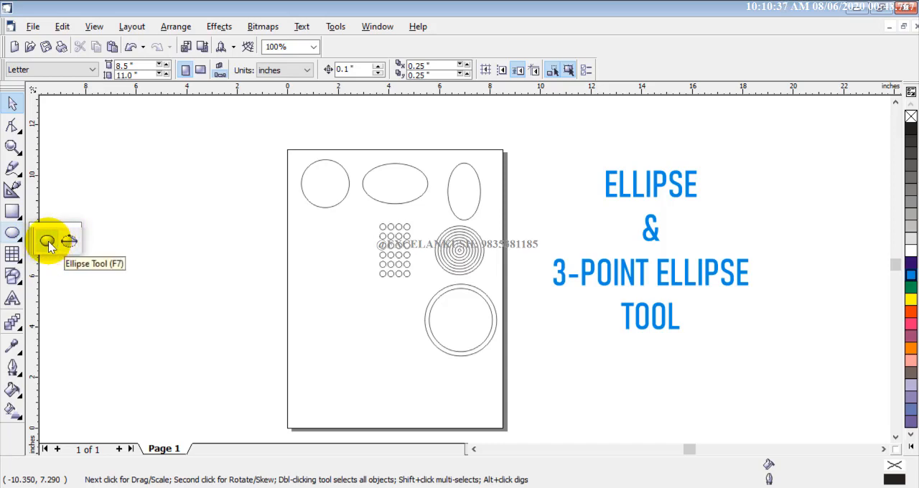
pyautogui.click(48, 245)
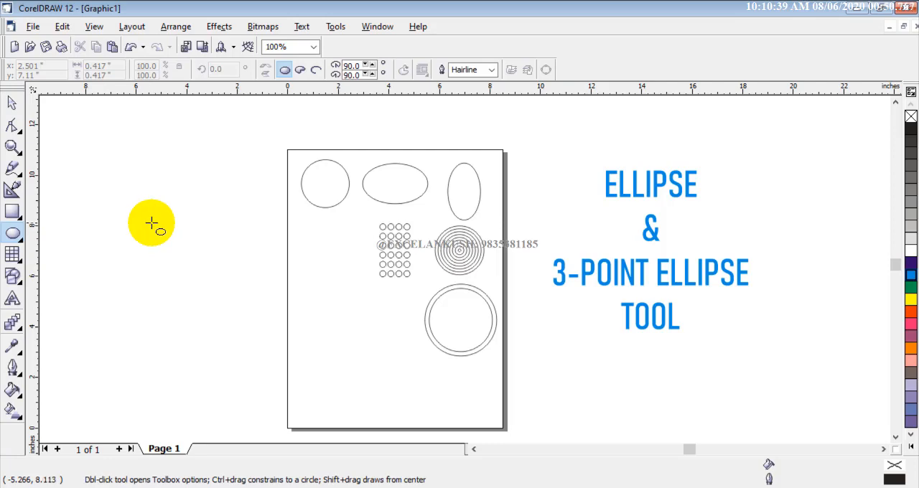
pyautogui.moveTo(117, 187); pyautogui.dragTo(188, 260)
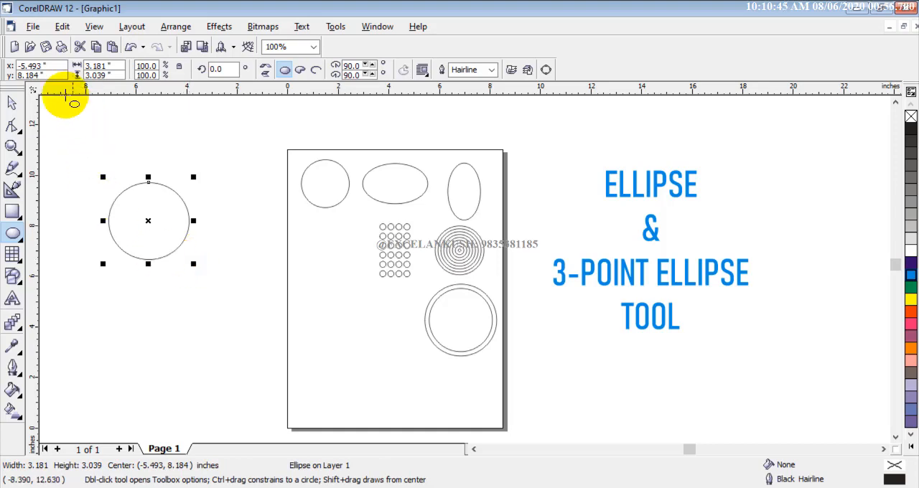
# - Set the new ellipse's width and height to 3 inches each
pyautogui.moveTo(48, 64); pyautogui.dragTo(10, 76)
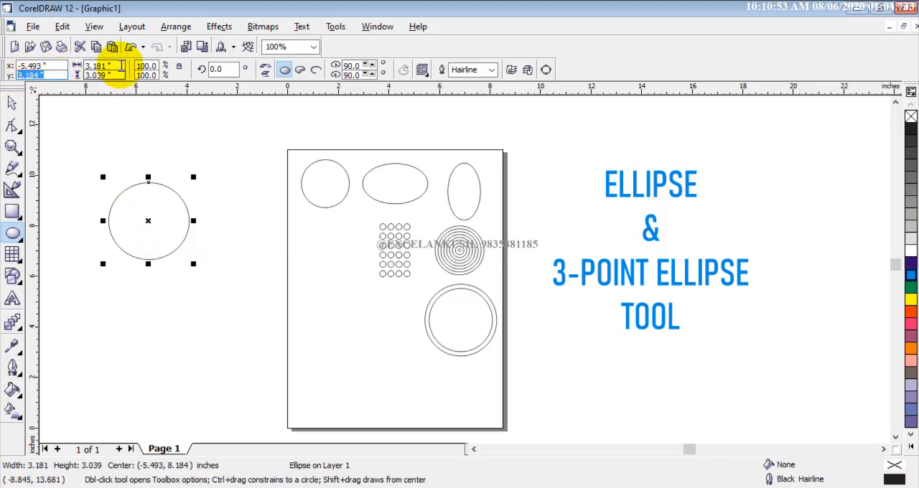
pyautogui.moveTo(121, 66); pyautogui.dragTo(76, 76)
pyautogui.write('3.0')
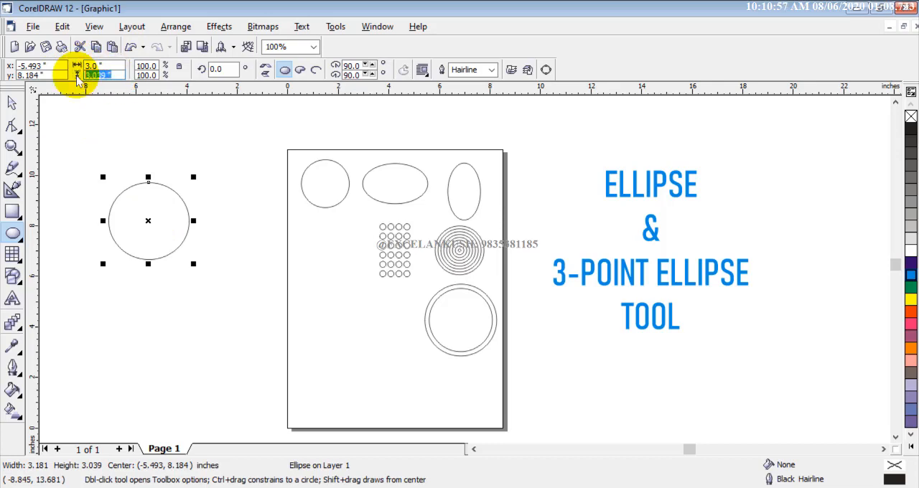
pyautogui.write('3')
pyautogui.press('Return')
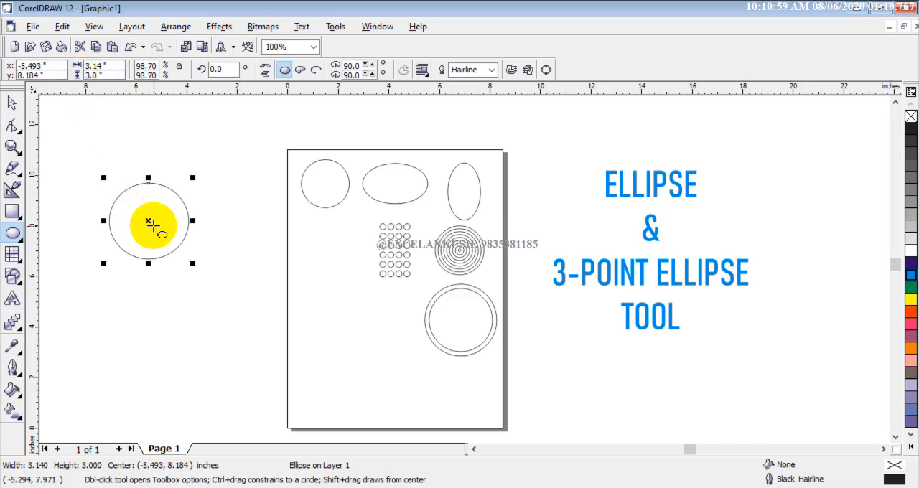
# - Allow non-proportional sizing and set the ellipse's width alone to 3 inches
pyautogui.click(117, 67)
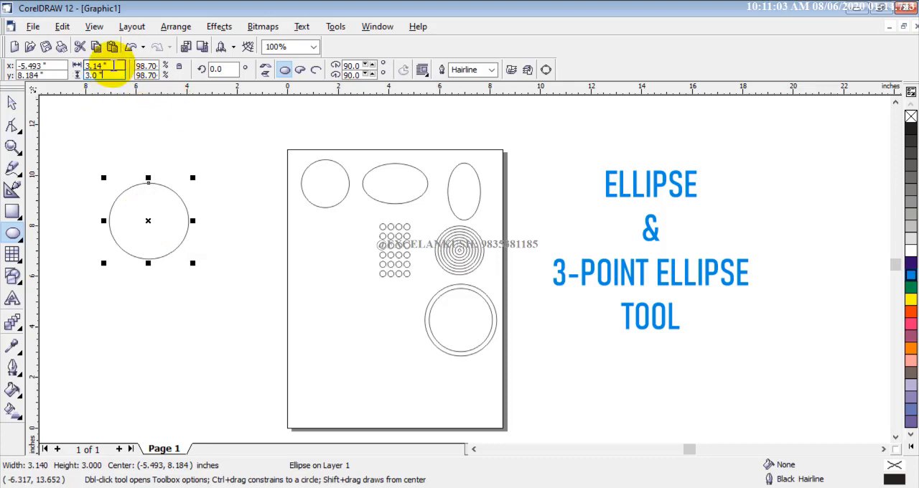
pyautogui.doubleClick(109, 66)
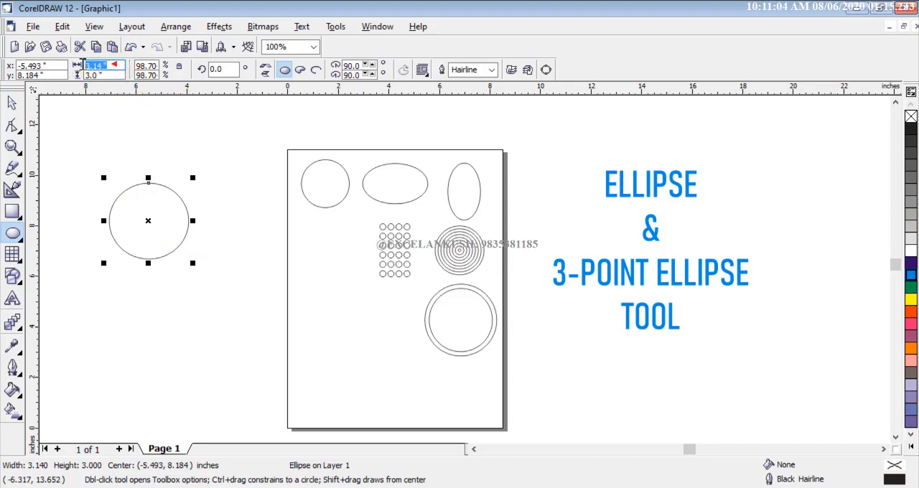
pyautogui.click(180, 67)
pyautogui.doubleClick(113, 66)
pyautogui.write('3')
pyautogui.press('Return')
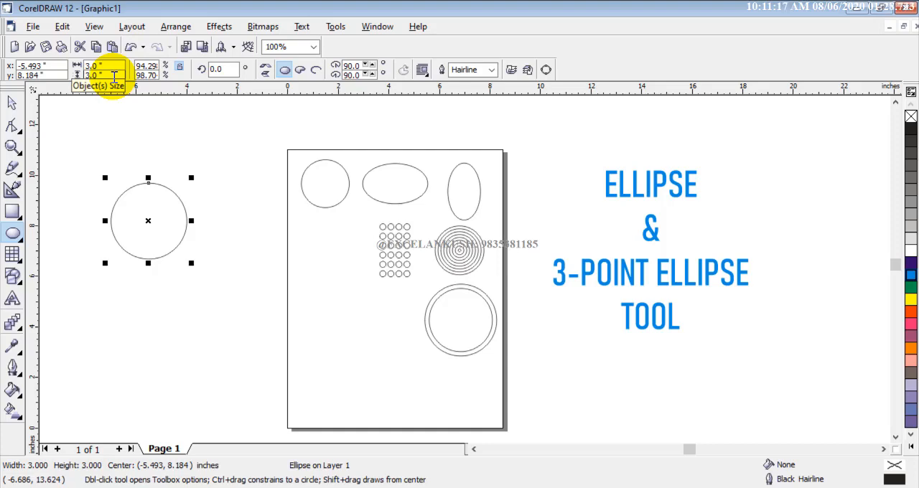
# - Move the 3-inch circle closer to the page, with its center at about (-4.07, 8.66) inches
pyautogui.click(149, 220)
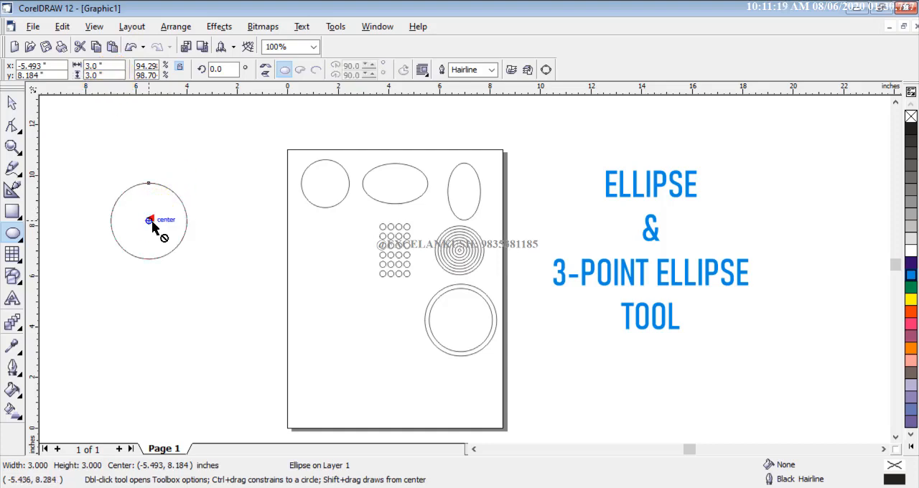
pyautogui.click(159, 247)
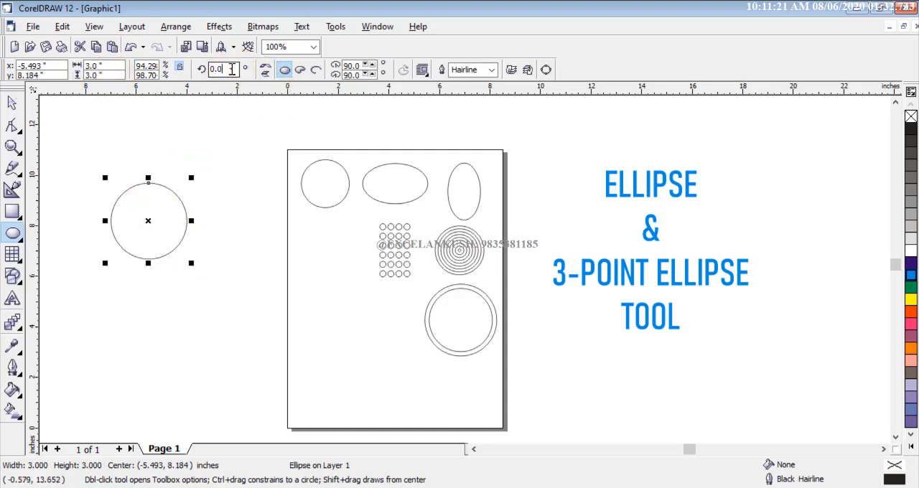
pyautogui.click(228, 68)
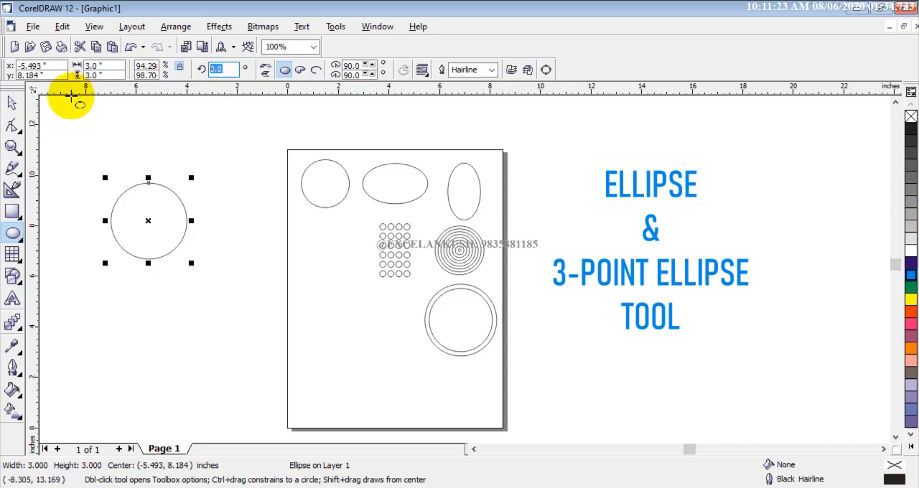
pyautogui.click(12, 103)
pyautogui.click(147, 226)
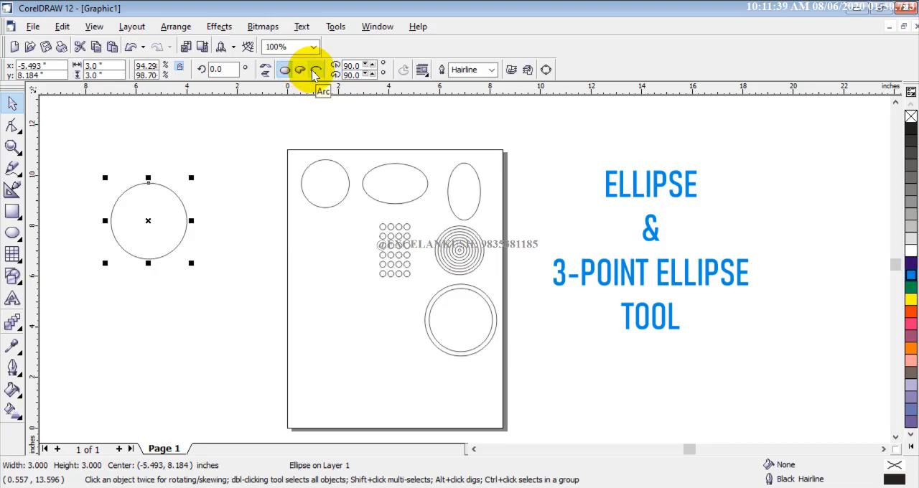
pyautogui.moveTo(148, 221); pyautogui.dragTo(183, 208)
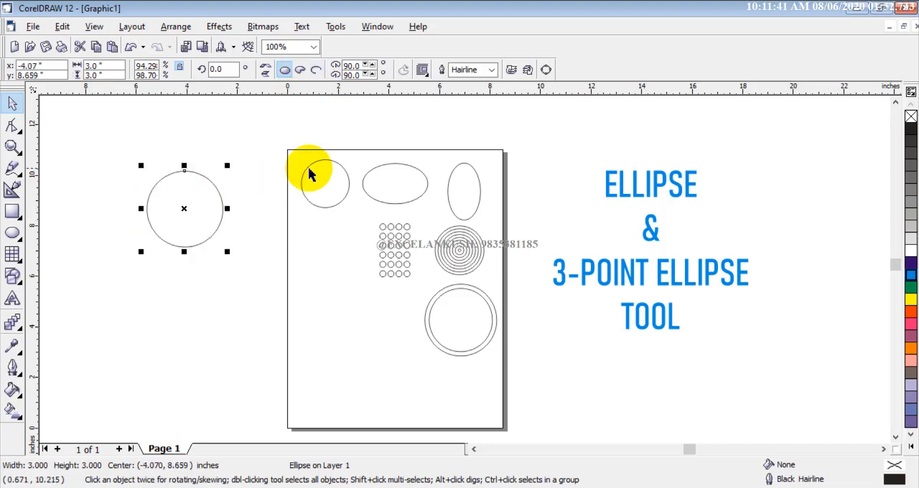
# - Try an 8.0 pt outline on the circle and settle on an outline width of 16.0 pt
pyautogui.click(492, 69)
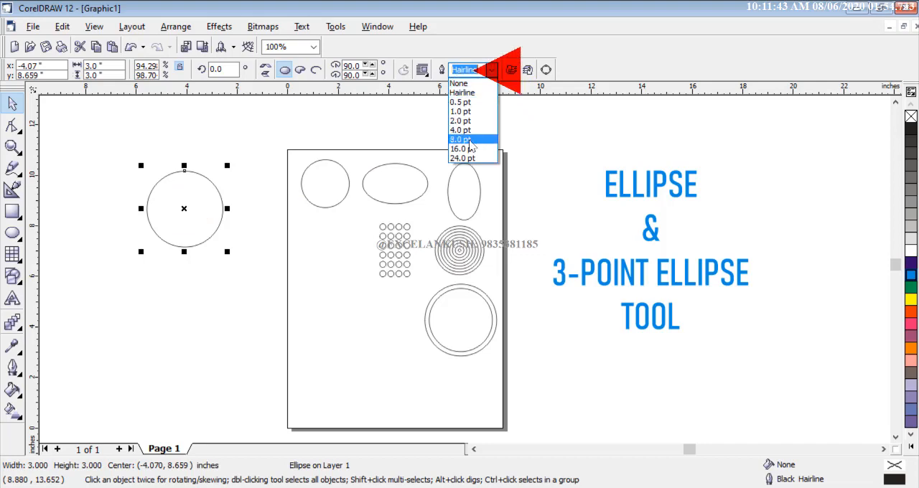
pyautogui.click(471, 139)
pyautogui.click(493, 70)
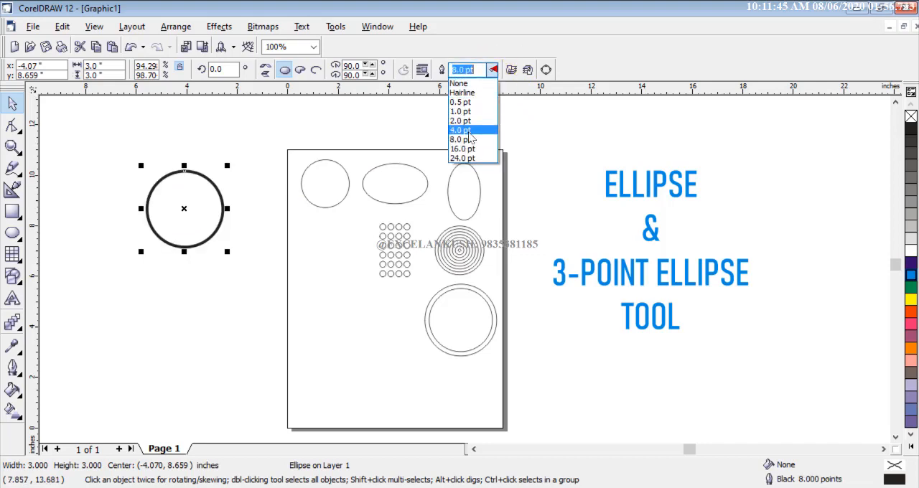
pyautogui.click(463, 149)
pyautogui.scroll(1, 192, 207)
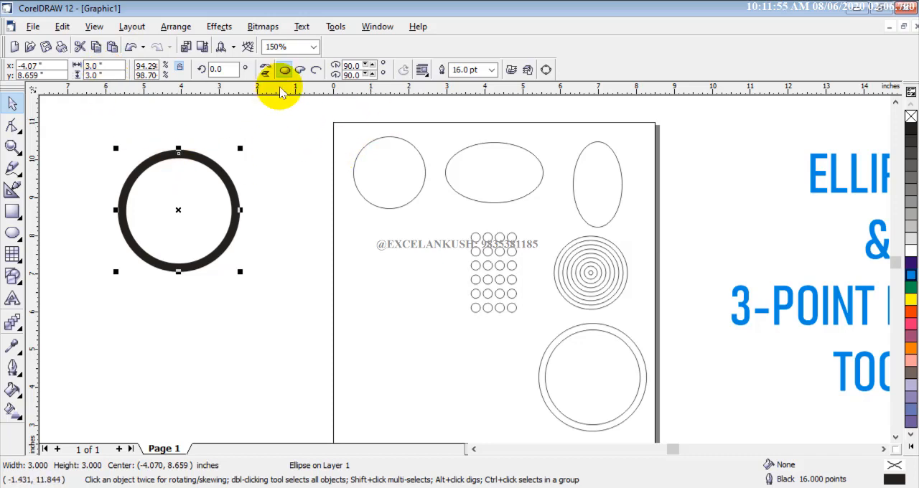
# - Fill the thick-outlined circle with cyan and convert it to a pie shape
pyautogui.click(300, 70)
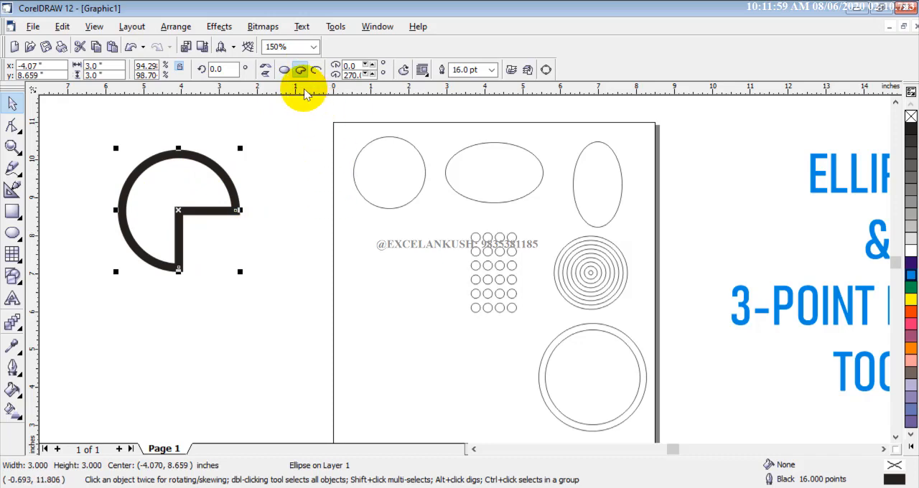
pyautogui.click(284, 70)
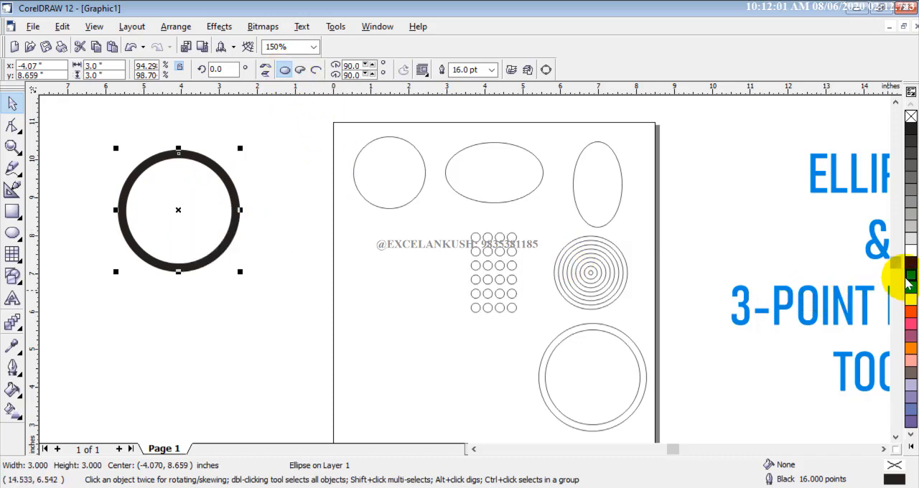
pyautogui.click(909, 280)
pyautogui.click(301, 71)
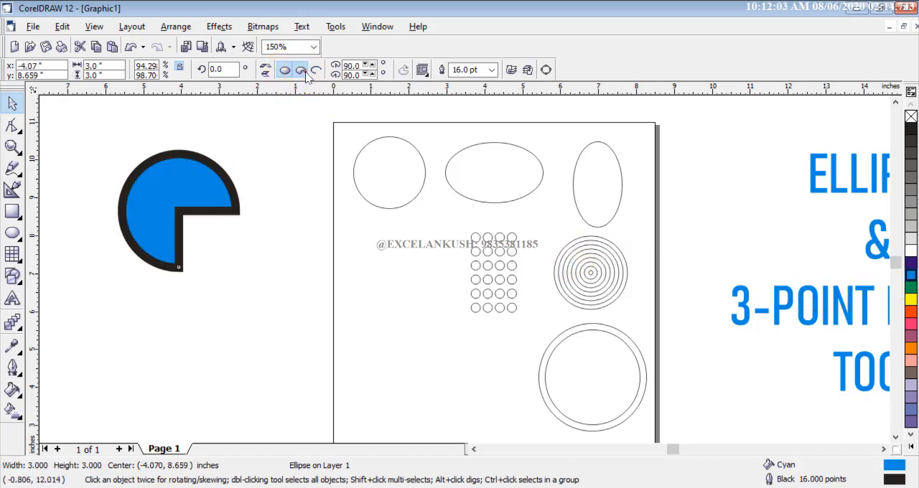
pyautogui.click(301, 70)
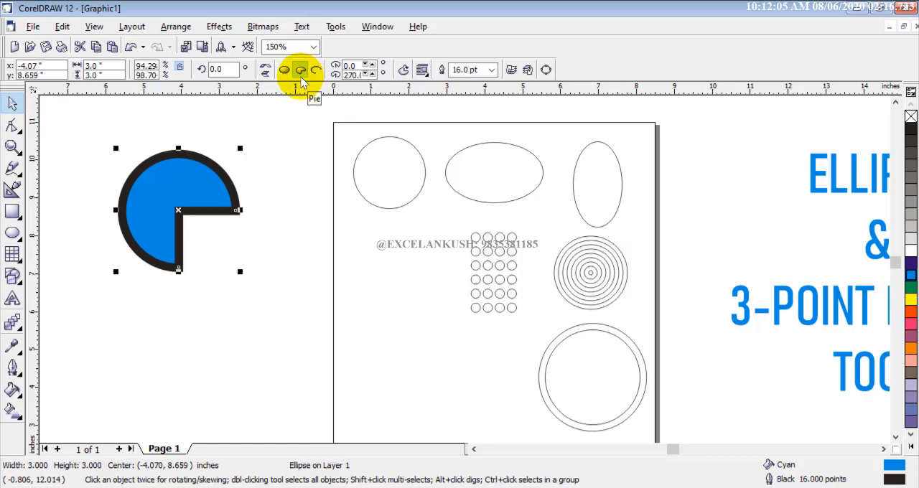
# - Compare the cyan shape's arc, full ellipse and pie forms, finishing with the pie
pyautogui.click(318, 72)
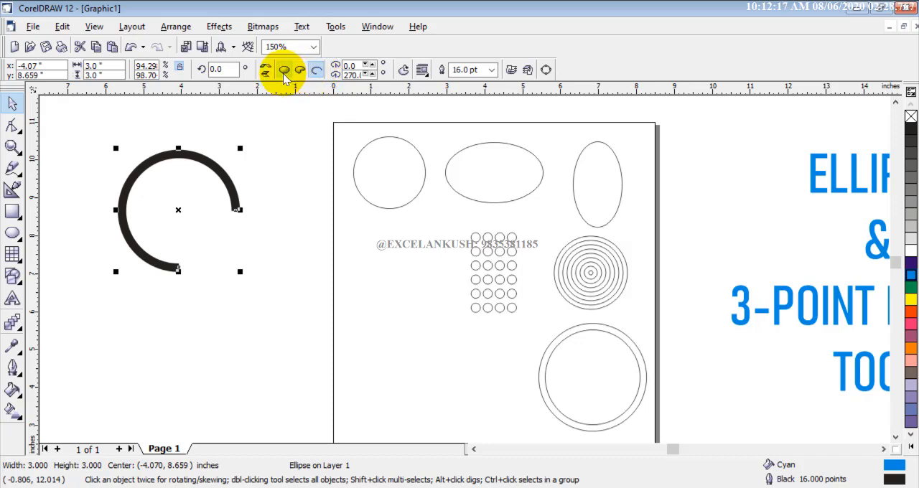
pyautogui.click(283, 71)
pyautogui.click(300, 71)
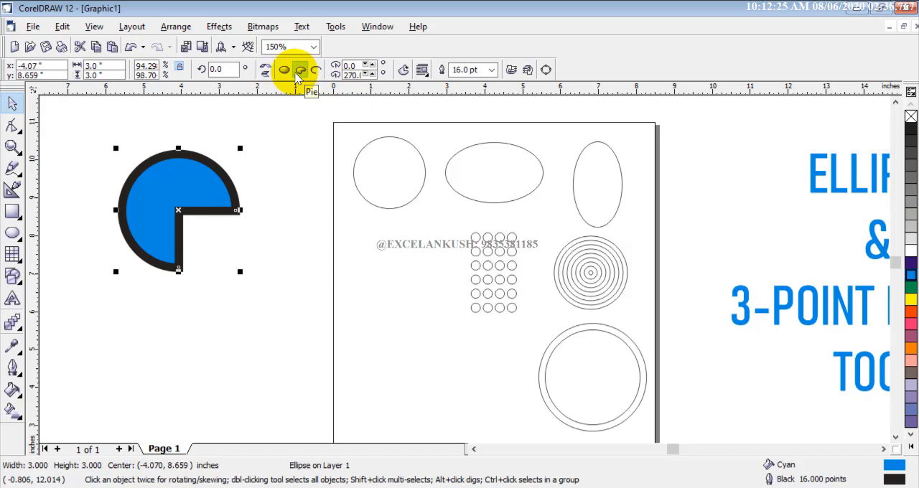
pyautogui.click(316, 70)
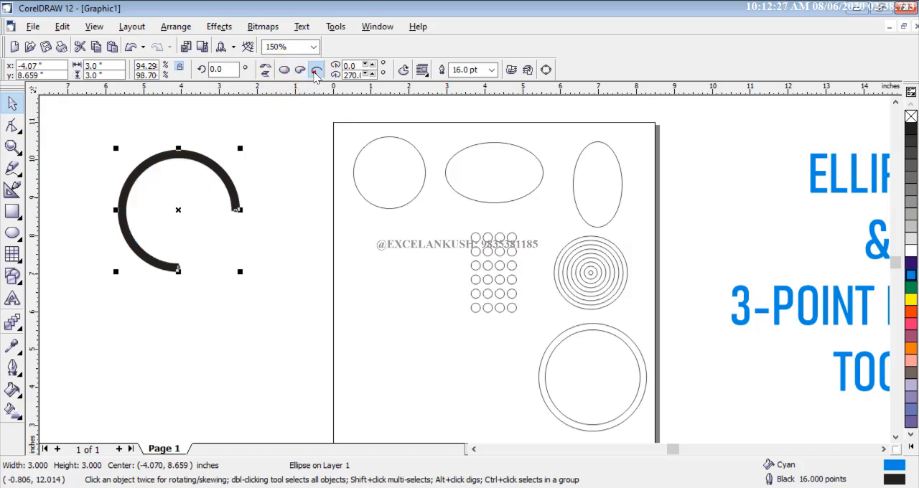
pyautogui.click(301, 71)
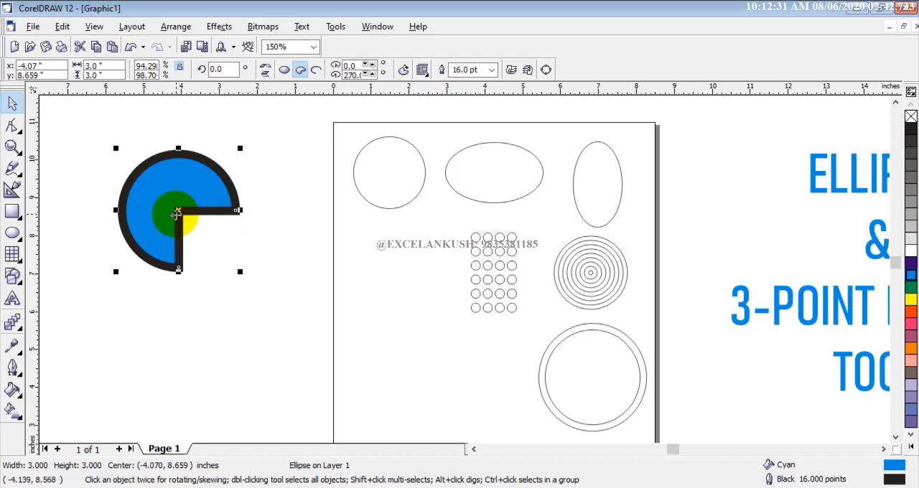
# - Set the pie's ending angle to 180 degrees and its starting angle to 270 degrees
pyautogui.click(372, 75)
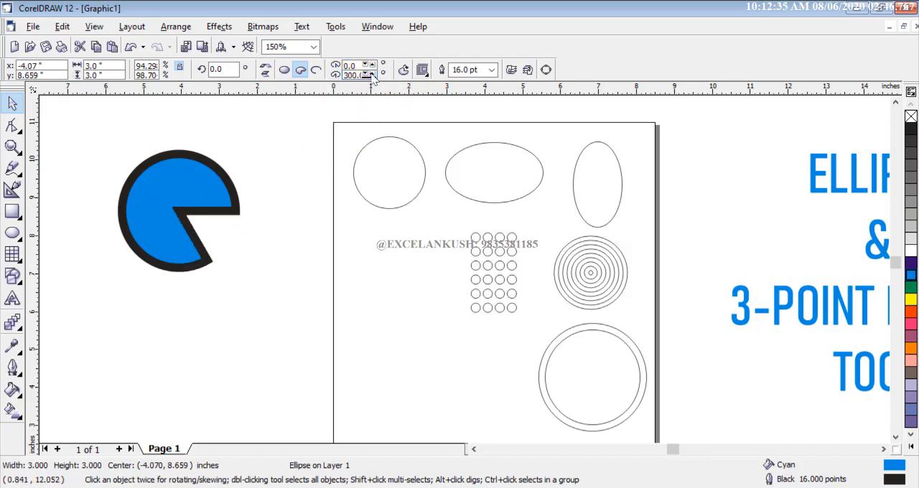
pyautogui.click(367, 75)
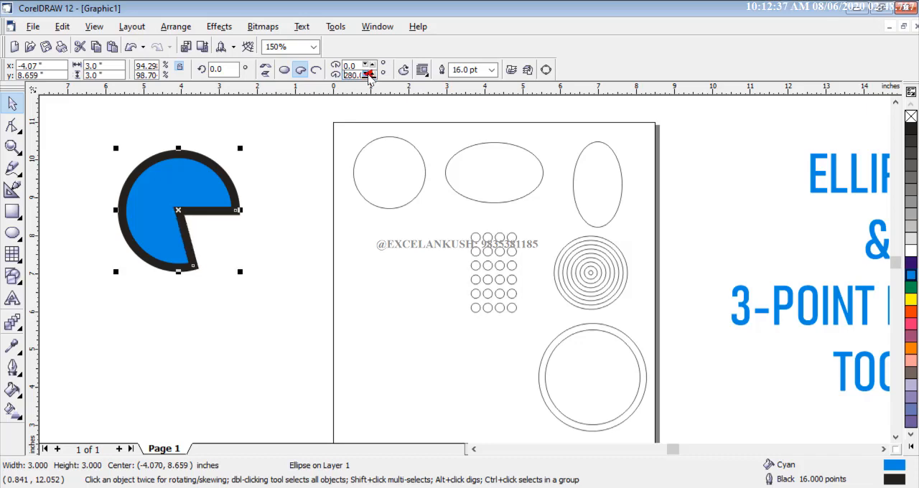
pyautogui.click(369, 75)
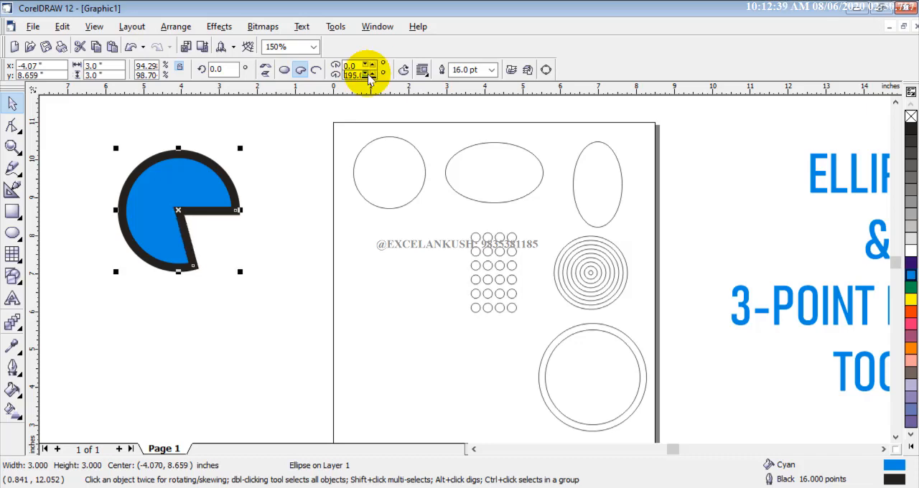
pyautogui.click(373, 76)
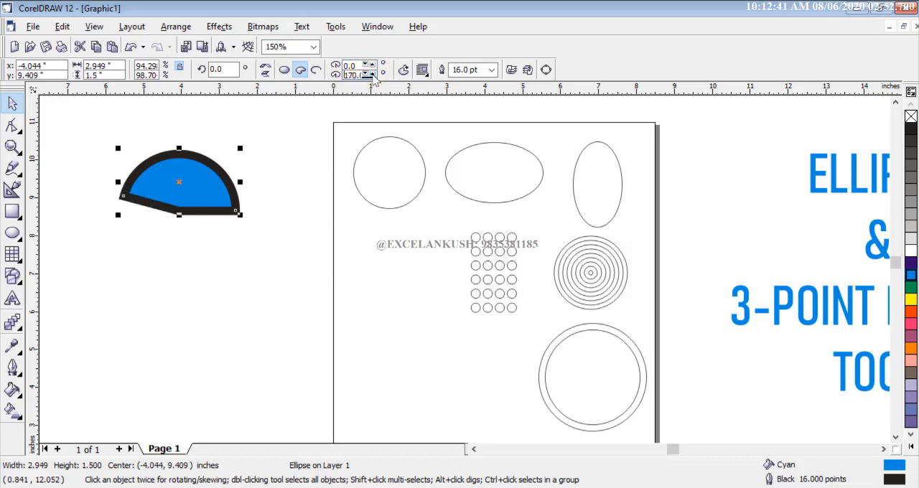
pyautogui.click(373, 75)
pyautogui.click(373, 75)
pyautogui.click(373, 75)
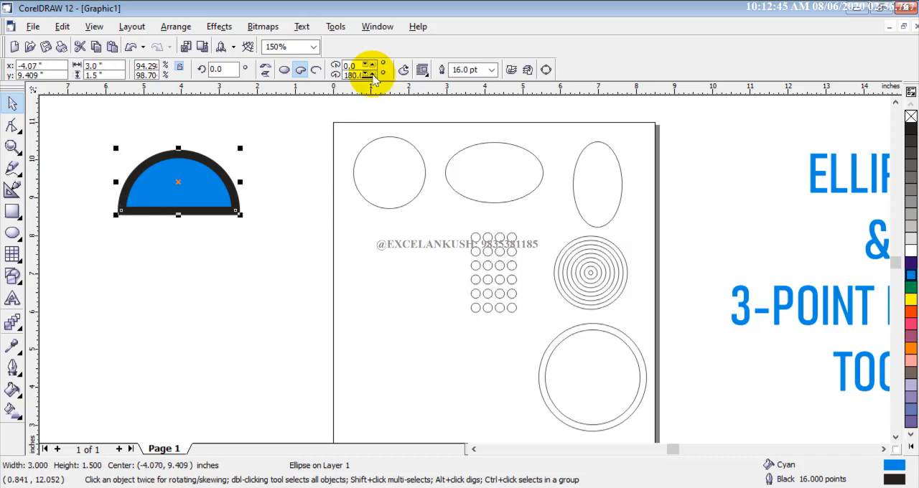
pyautogui.moveTo(366, 68); pyautogui.dragTo(369, 68)
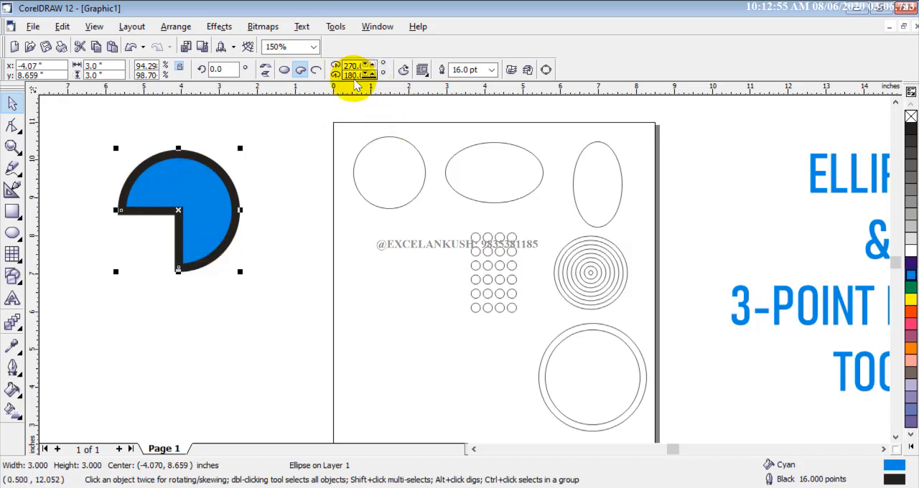
# - Convert the cyan pie shape to an arc and set its ending angle to 90 degrees
pyautogui.click(316, 70)
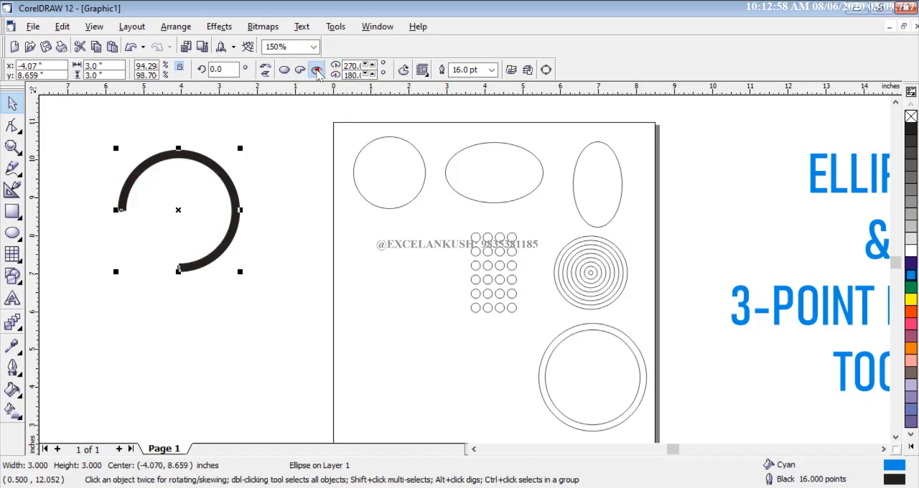
pyautogui.click(365, 75)
pyautogui.click(366, 76)
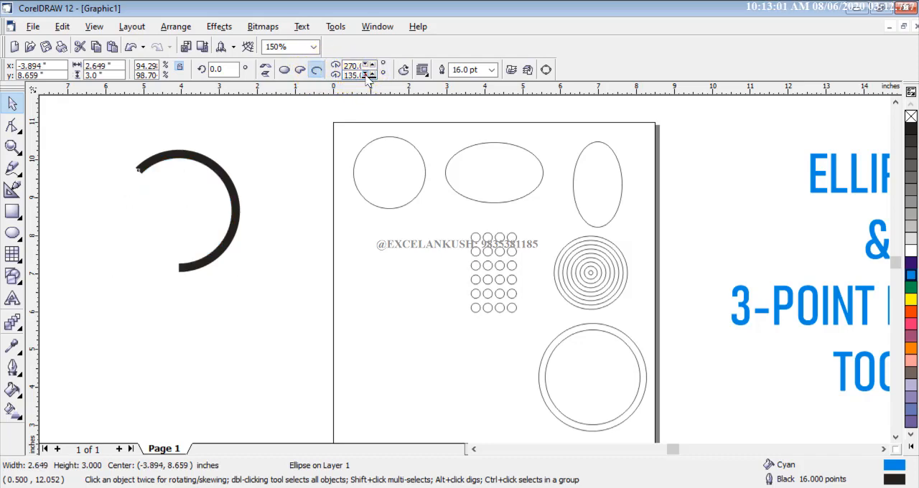
pyautogui.click(366, 76)
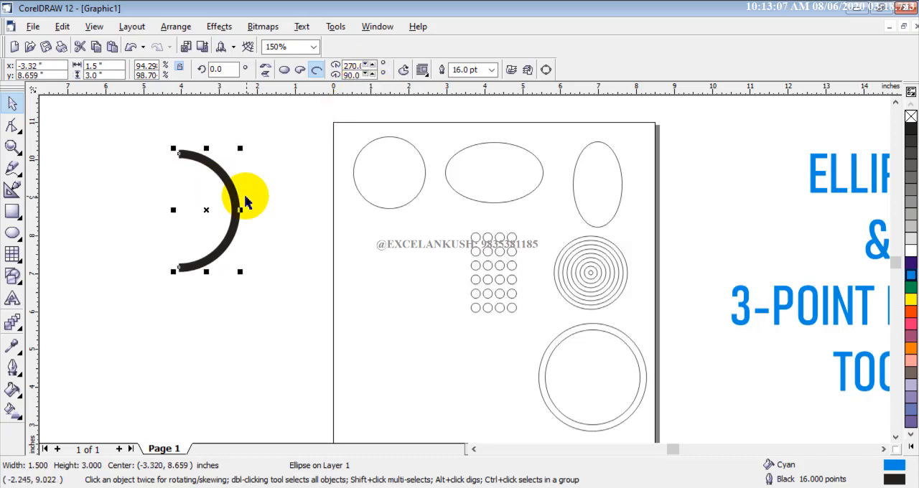
# - Shift the half-circle arc further away from the page and place a duplicate of it between the original and the page
pyautogui.moveTo(239, 197); pyautogui.dragTo(211, 198)
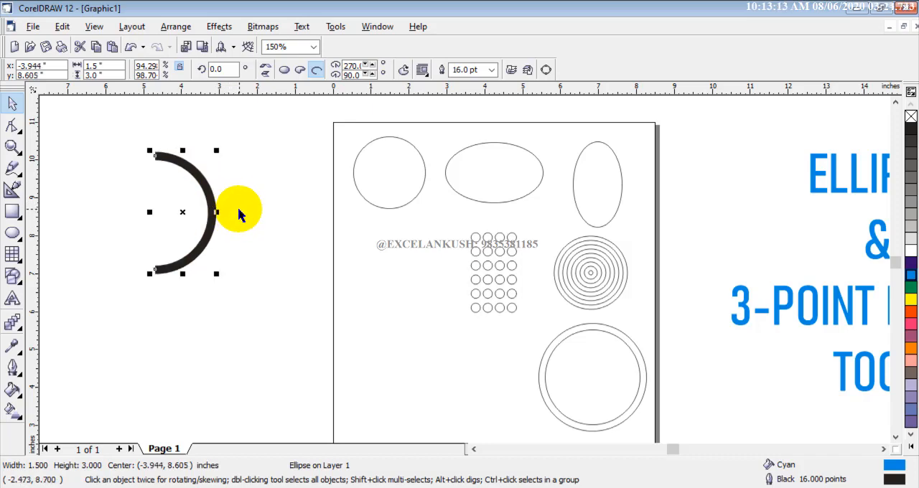
pyautogui.moveTo(239, 214); pyautogui.dragTo(208, 199)
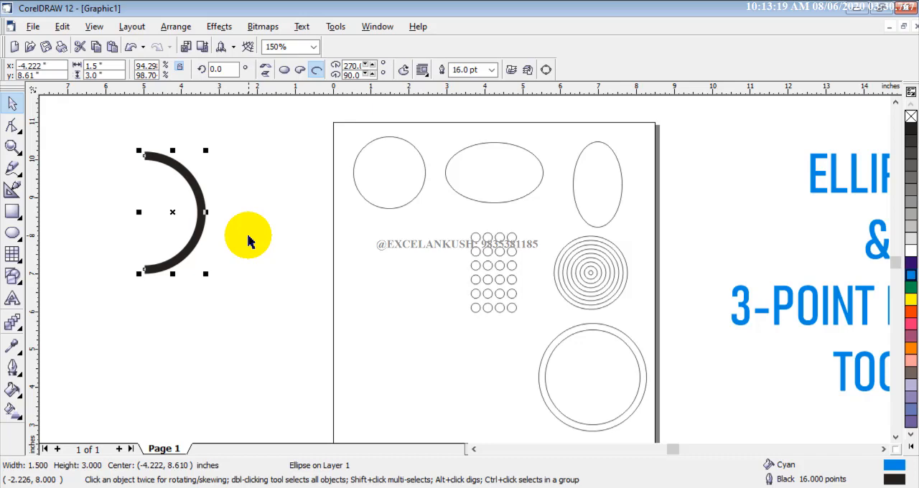
pyautogui.hotkey('ctrl', 'd')
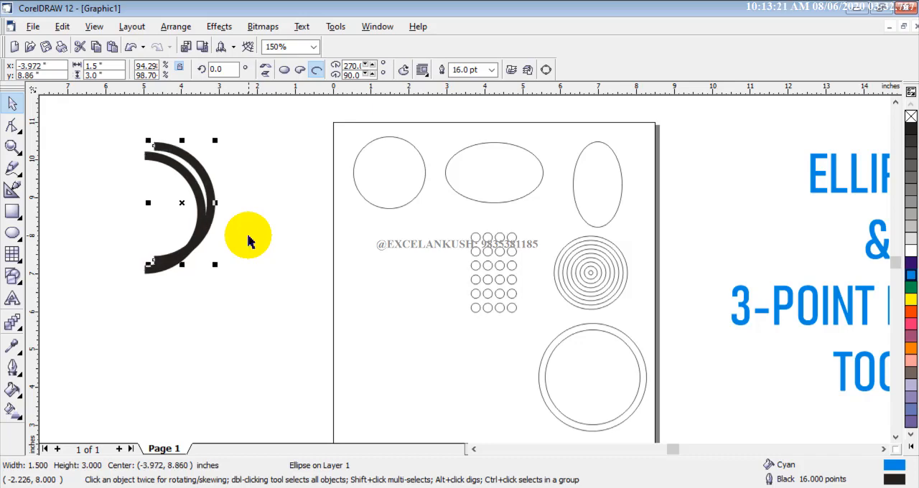
pyautogui.moveTo(213, 186); pyautogui.dragTo(244, 193)
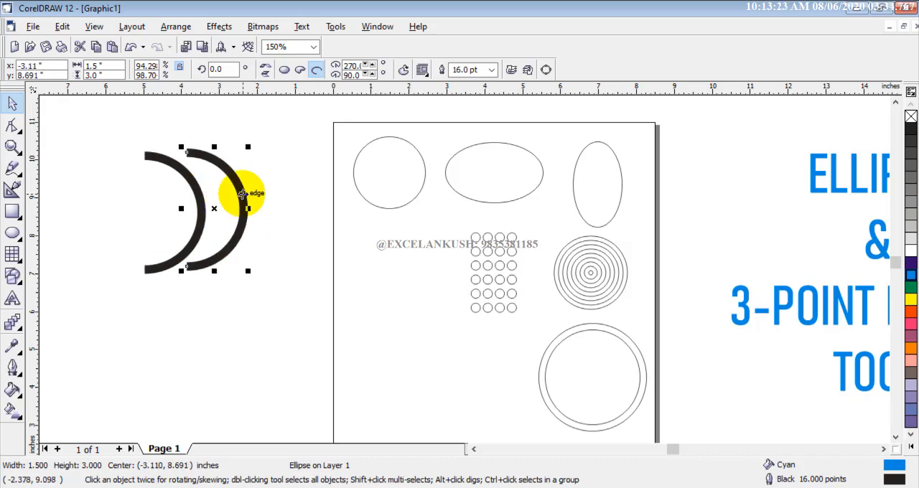
# - Mirror the duplicate arc horizontally and align it over the original so the two arcs interlock back to back
pyautogui.click(266, 70)
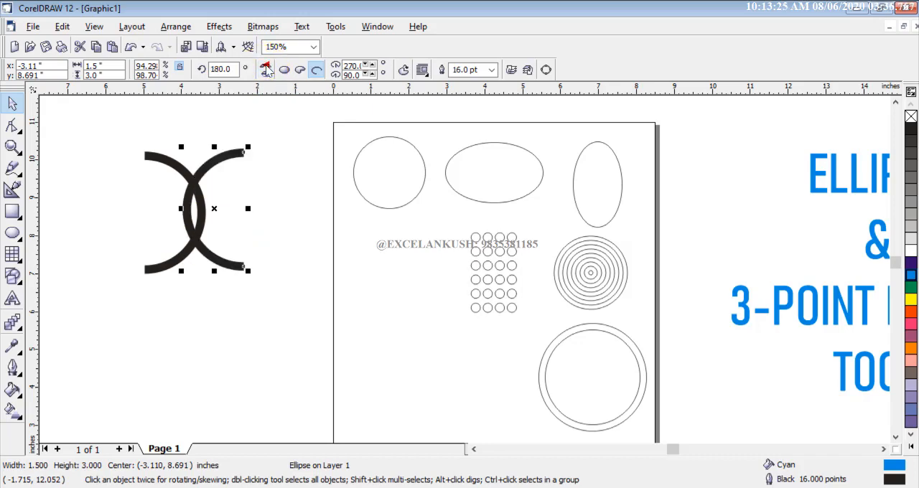
pyautogui.click(266, 69)
pyautogui.click(264, 66)
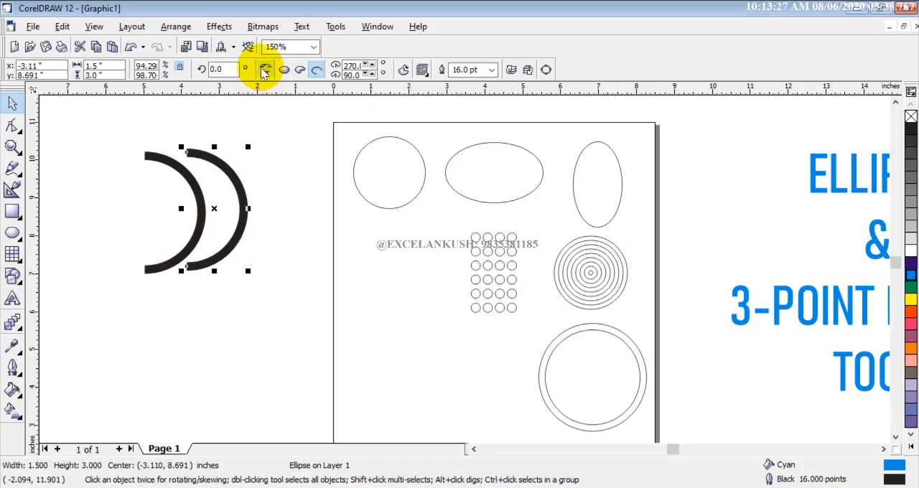
pyautogui.click(213, 212)
pyautogui.moveTo(212, 212); pyautogui.dragTo(203, 214)
pyautogui.click(279, 233)
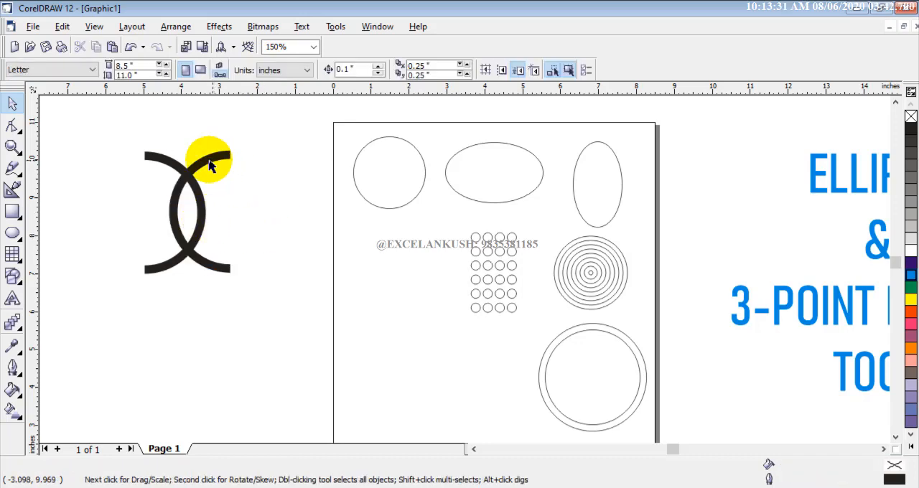
pyautogui.moveTo(259, 338); pyautogui.dragTo(260, 334)
pyautogui.click(291, 273)
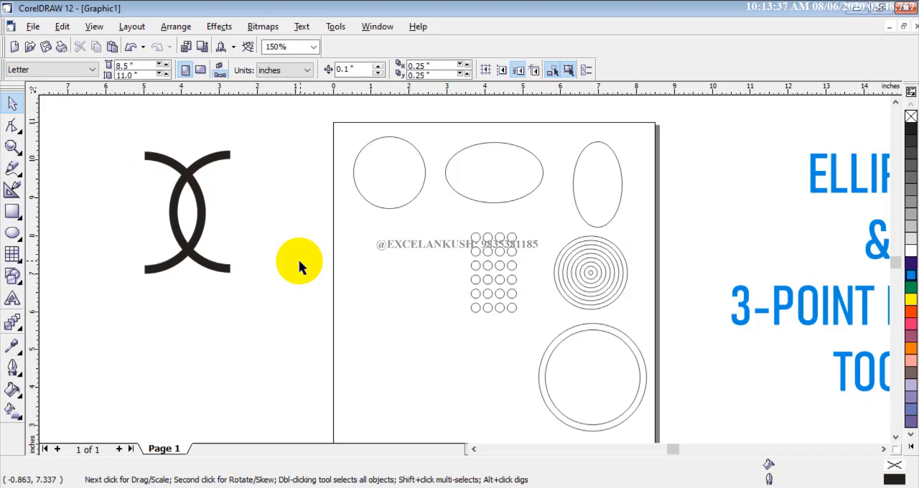
# - Scale both interlocked arcs down together to about 0.76 × 1.02 inches
pyautogui.moveTo(123, 154); pyautogui.dragTo(271, 324)
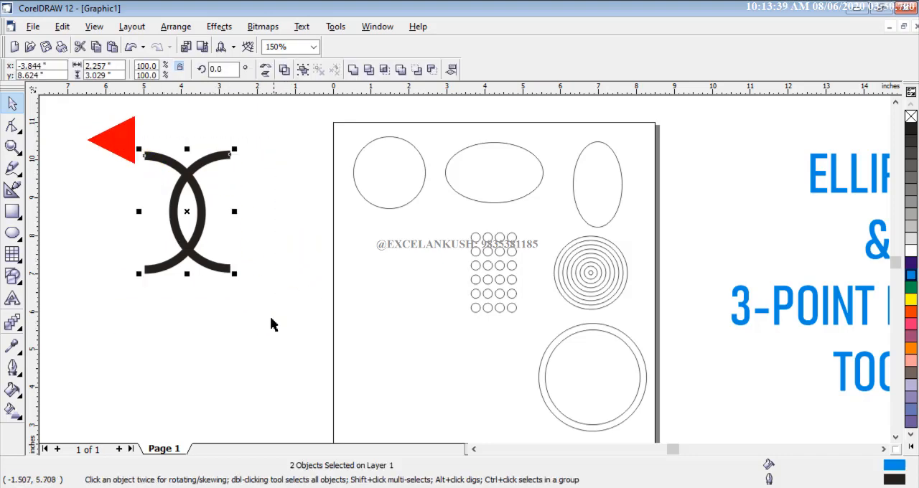
pyautogui.moveTo(234, 274); pyautogui.dragTo(235, 275)
pyautogui.moveTo(180, 221); pyautogui.dragTo(182, 223)
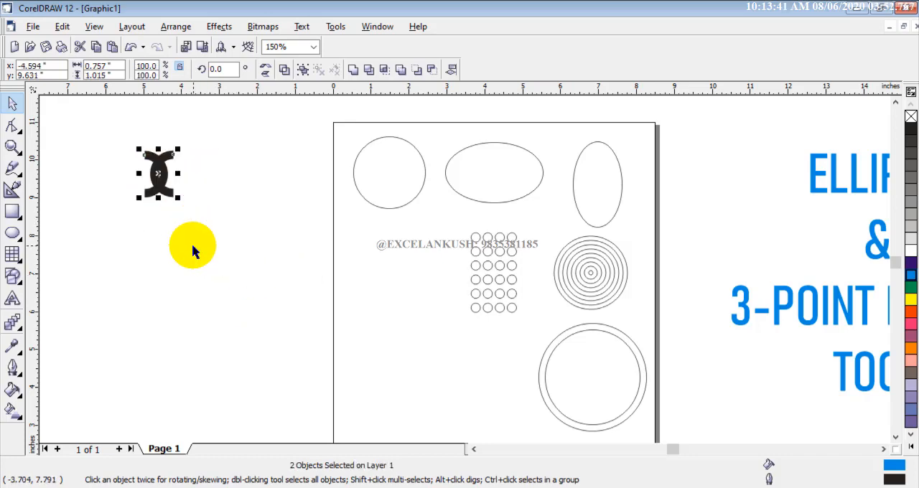
pyautogui.click(191, 244)
pyautogui.moveTo(124, 143); pyautogui.dragTo(212, 242)
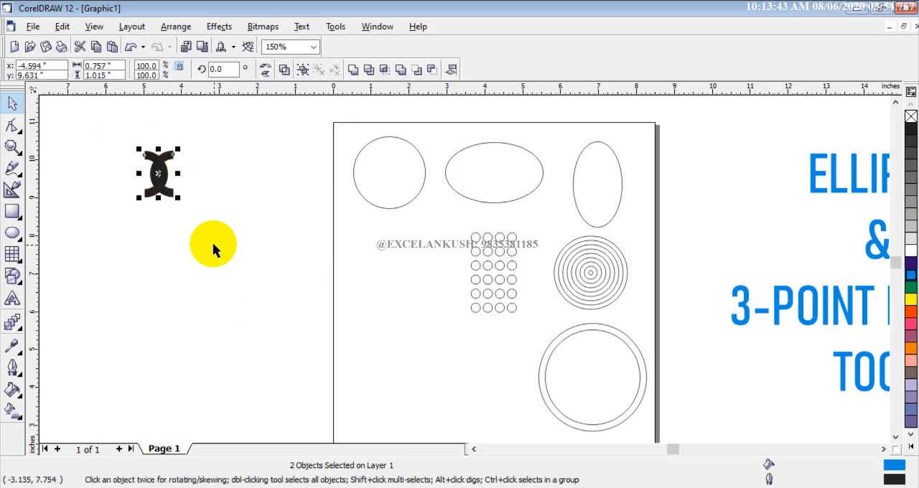
pyautogui.click(212, 244)
pyautogui.click(212, 248)
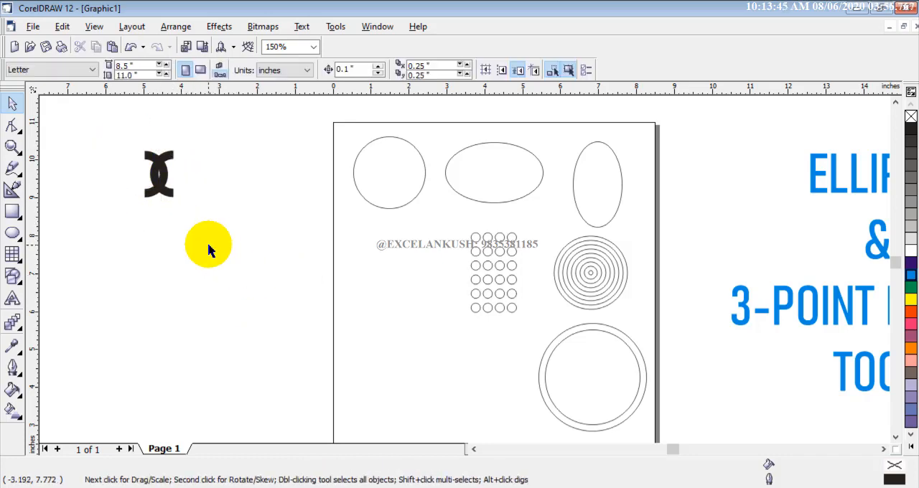
# - Duplicate the small interlocked-arc motif and place the copy directly below the original
pyautogui.moveTo(131, 139); pyautogui.dragTo(190, 230)
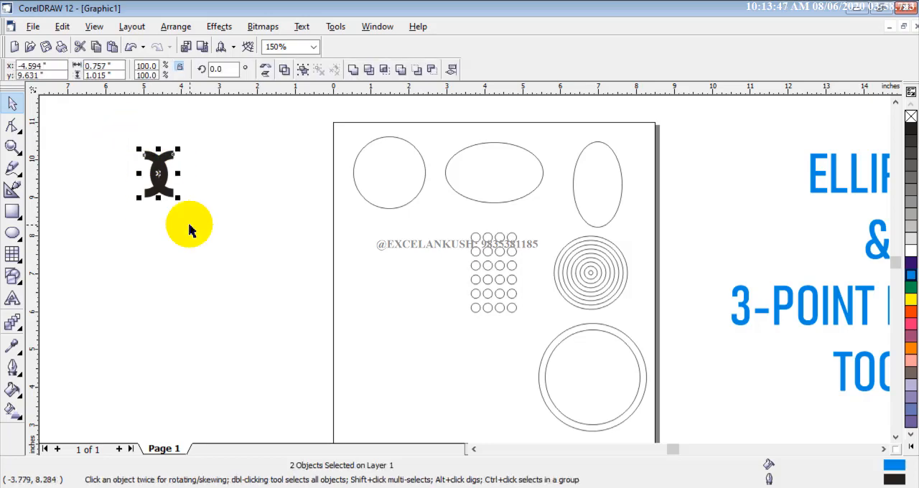
pyautogui.hotkey('ctrl', 'd')
pyautogui.moveTo(171, 167); pyautogui.dragTo(159, 226)
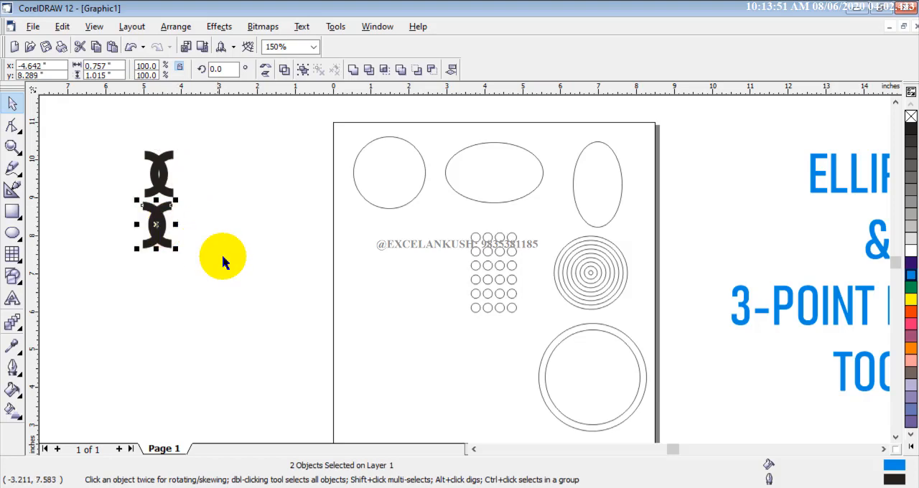
pyautogui.click(224, 256)
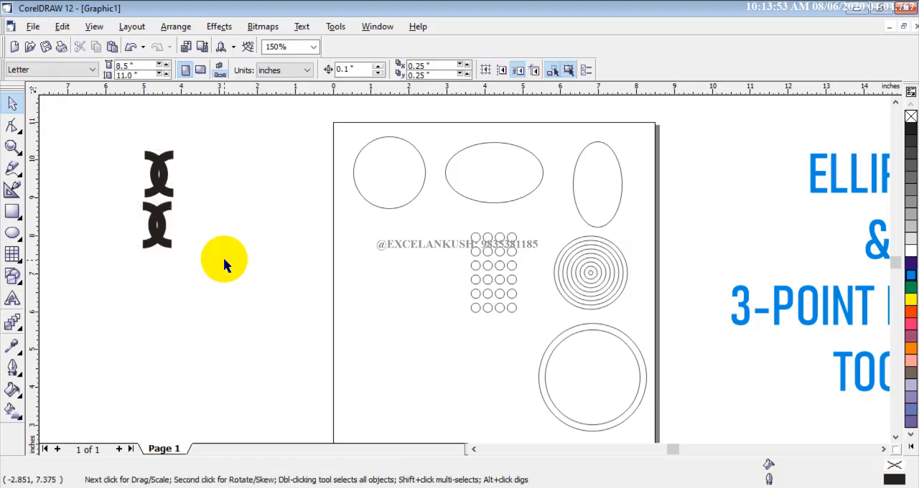
# - Duplicate the lower motif and place the copy beside it on the side nearer the page
pyautogui.click(164, 227)
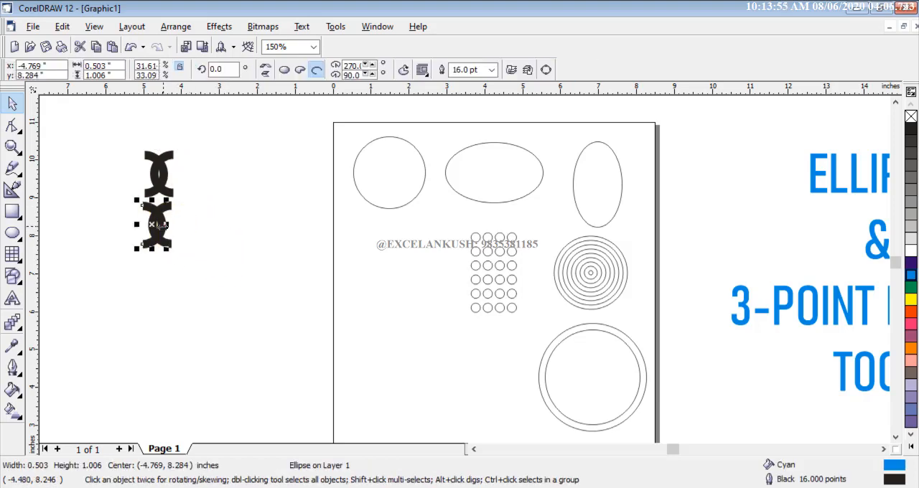
pyautogui.moveTo(115, 199); pyautogui.dragTo(214, 285)
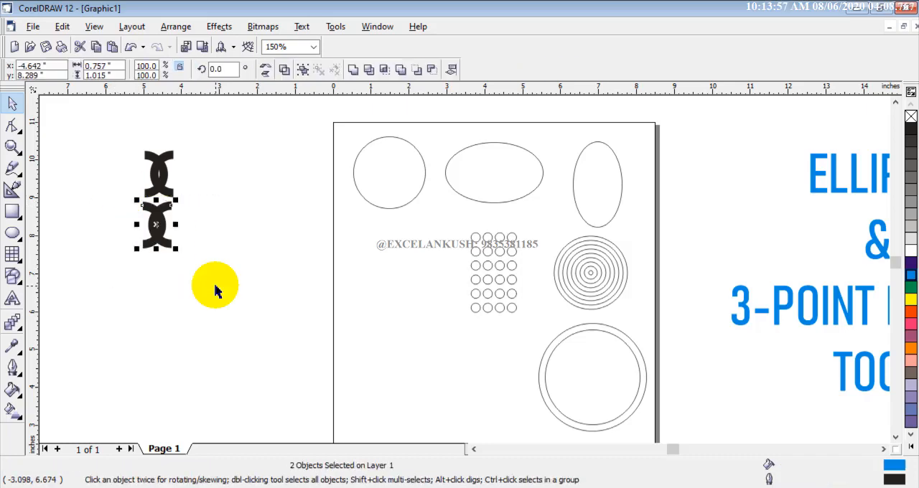
pyautogui.hotkey('ctrl', 'd')
pyautogui.moveTo(160, 266); pyautogui.dragTo(160, 270)
pyautogui.click(191, 257)
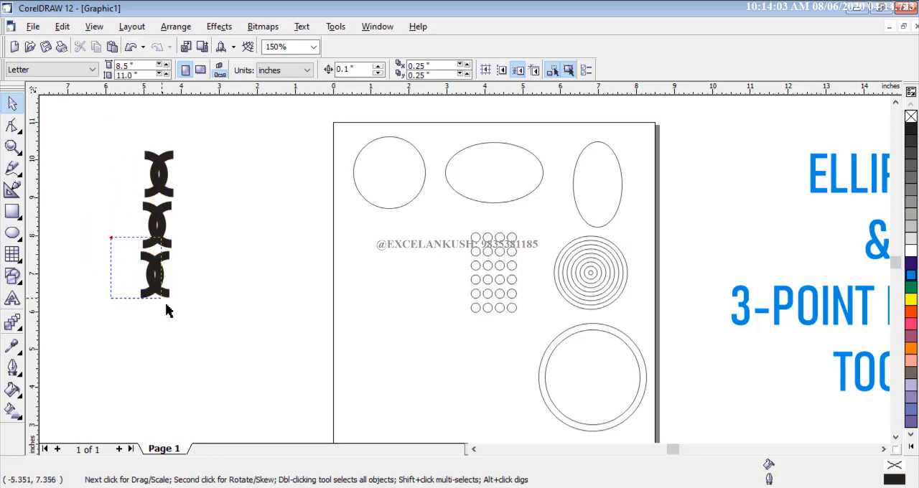
pyautogui.moveTo(166, 305); pyautogui.dragTo(198, 342)
pyautogui.moveTo(156, 284); pyautogui.dragTo(191, 234)
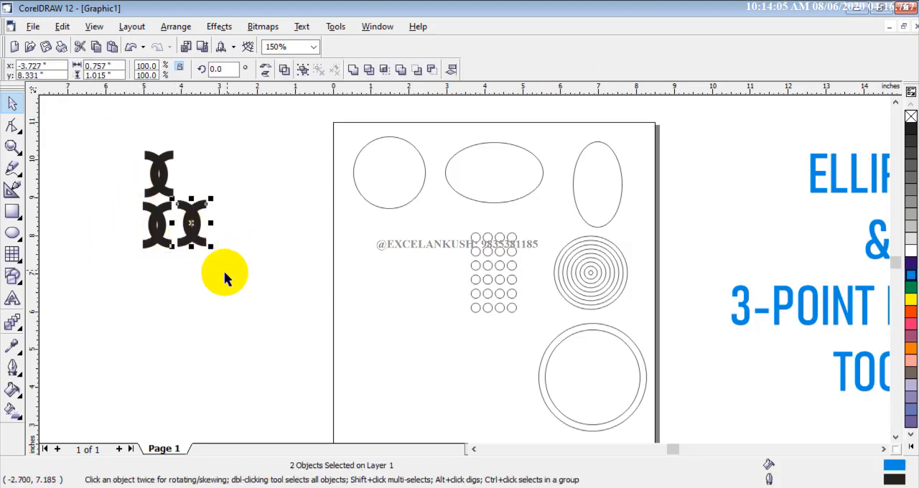
pyautogui.click(224, 270)
# - Move all three interlocked-arc motifs together up and closer to the page's edge
pyautogui.moveTo(120, 135); pyautogui.dragTo(221, 273)
pyautogui.moveTo(198, 232); pyautogui.dragTo(285, 197)
pyautogui.click(202, 225)
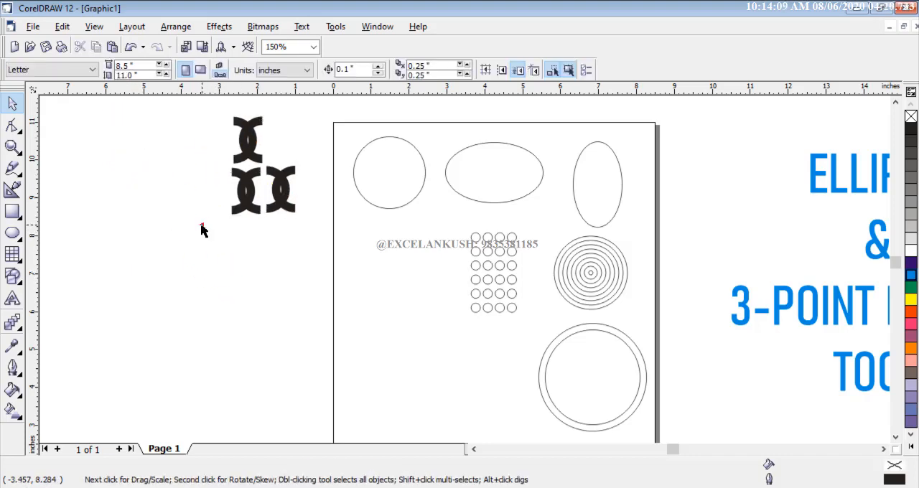
# - Draw a circle about 2.16 inches across, plus a wide ellipse about 4.02 × 1.40 inches and a tall one about 1.19 × 5.51 inches
pyautogui.click(12, 232)
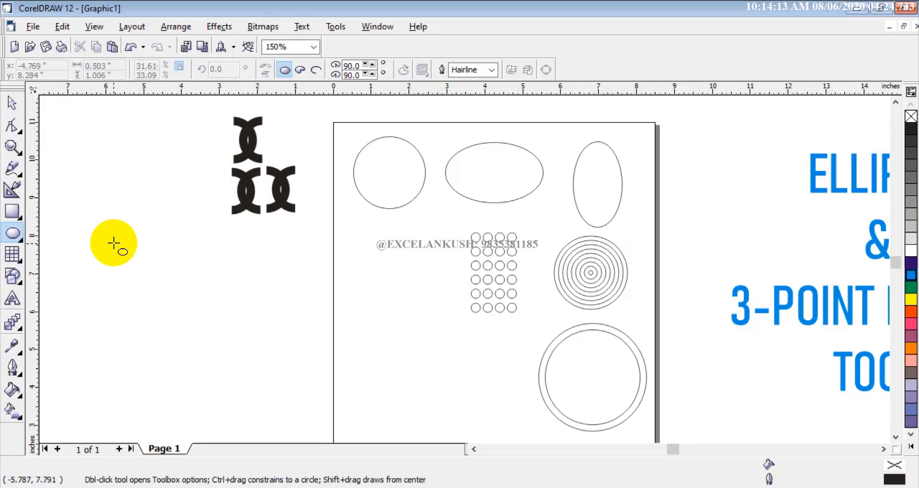
pyautogui.moveTo(115, 252); pyautogui.dragTo(180, 342)
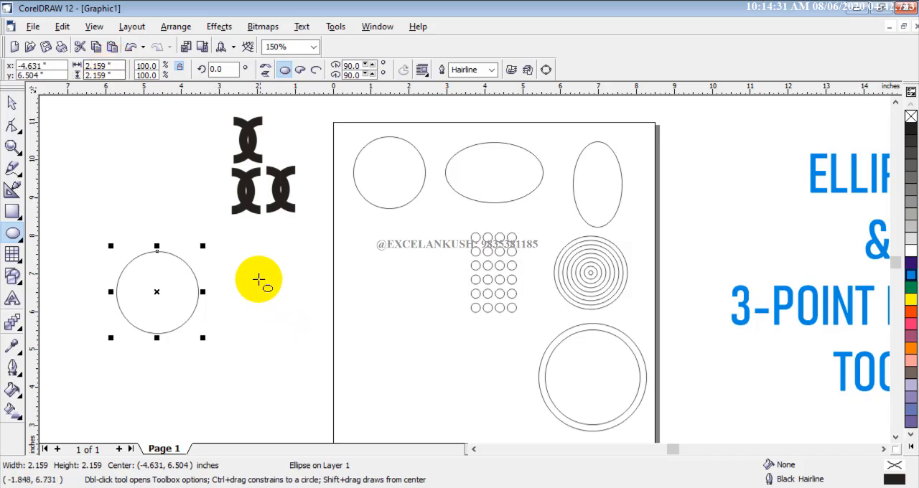
pyautogui.moveTo(255, 275); pyautogui.dragTo(410, 333)
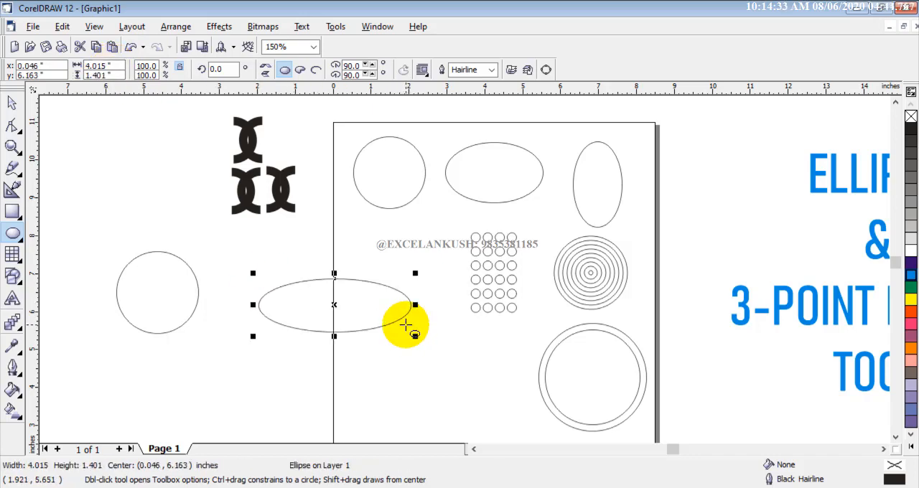
pyautogui.scroll(-1, 410, 326)
pyautogui.moveTo(139, 174); pyautogui.dragTo(167, 313)
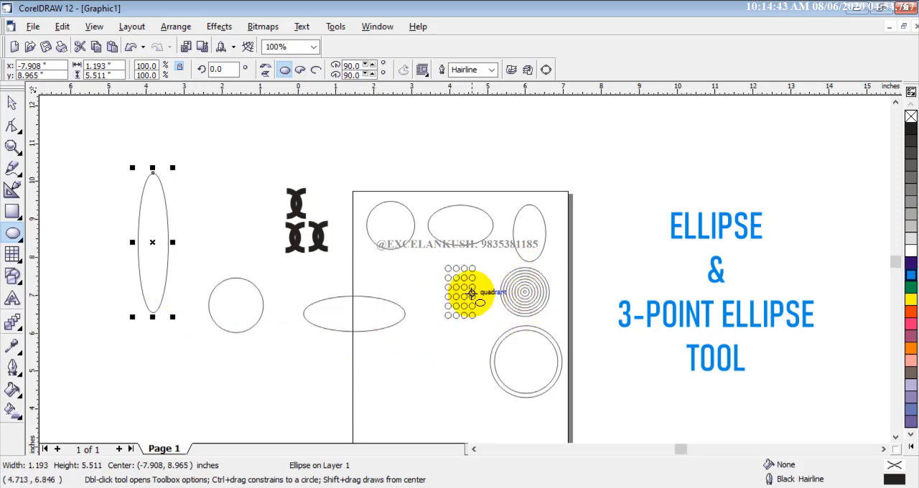
# - Draw a small circle about 0.34 inches across in the empty area below the tall ellipse
pyautogui.scroll(5, 471, 295)
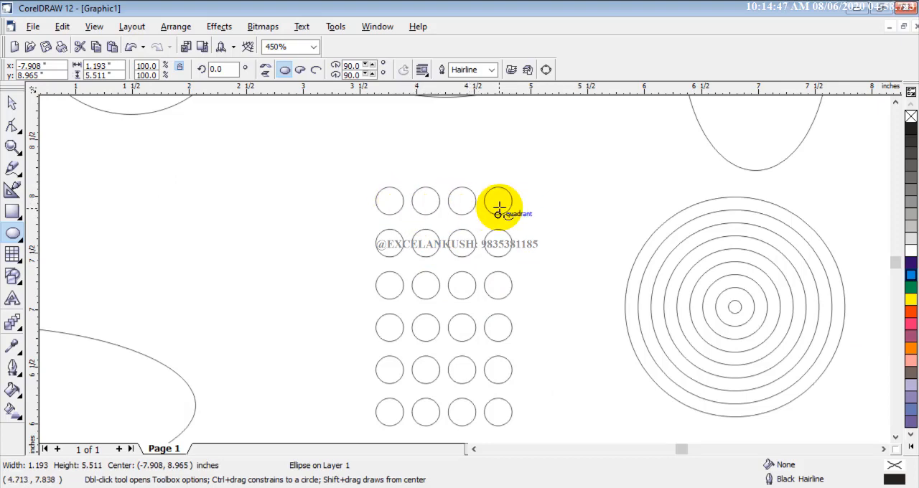
pyautogui.scroll(-5, 501, 208)
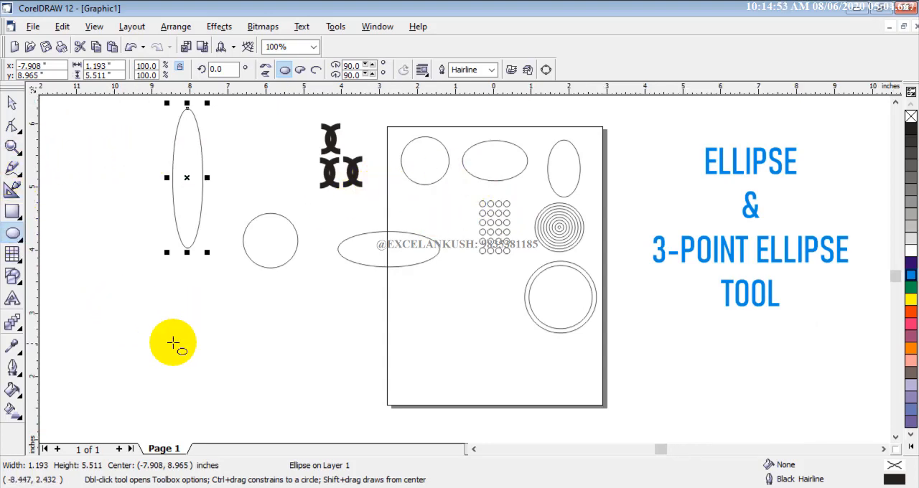
pyautogui.scroll(3, 172, 319)
pyautogui.moveTo(164, 260); pyautogui.dragTo(183, 280)
# - Set the small circle's width and height to 0.4 inches each
pyautogui.click(105, 65)
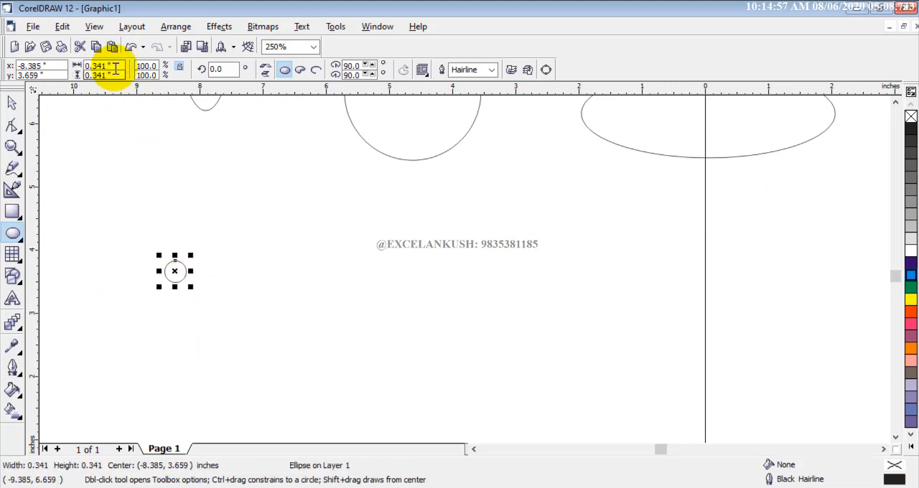
pyautogui.moveTo(69, 60); pyautogui.dragTo(65, 59)
pyautogui.write('.')
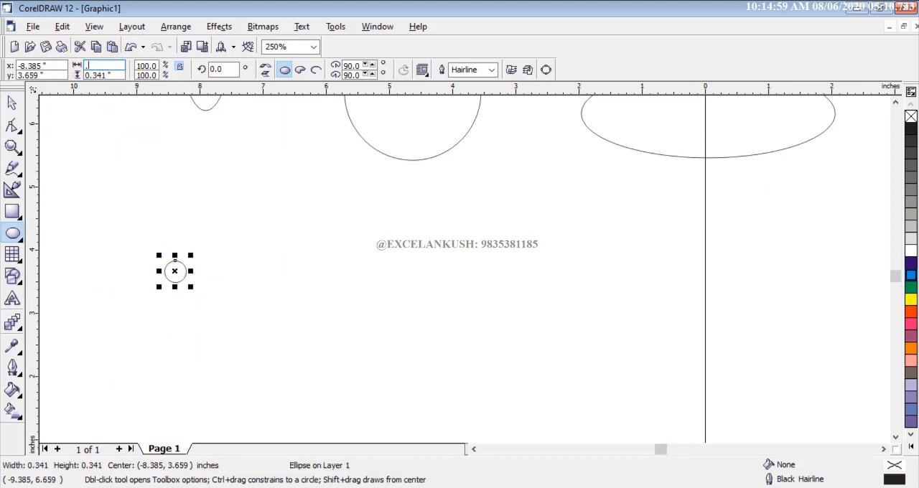
pyautogui.write('4')
pyautogui.press('Return')
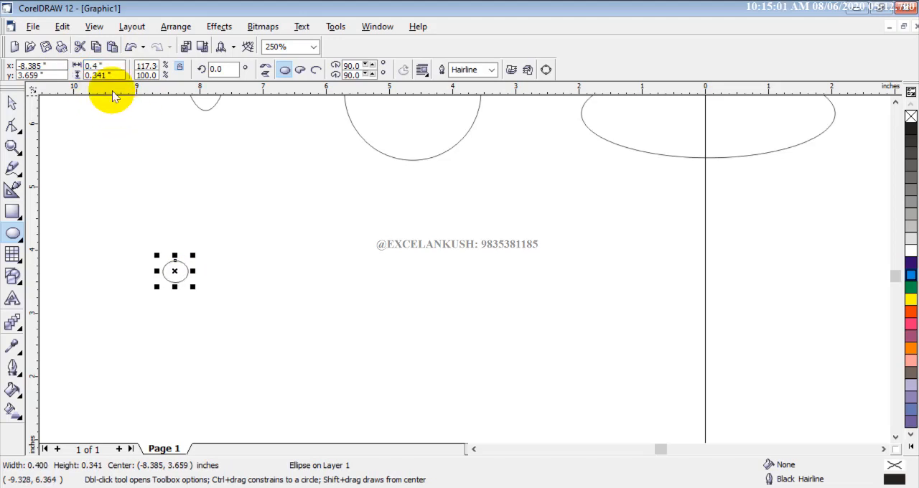
pyautogui.write('.')
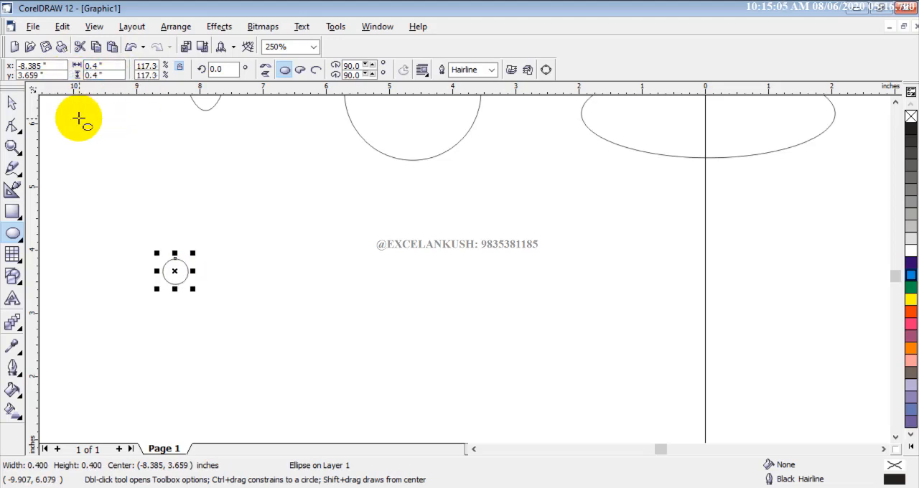
pyautogui.click(11, 103)
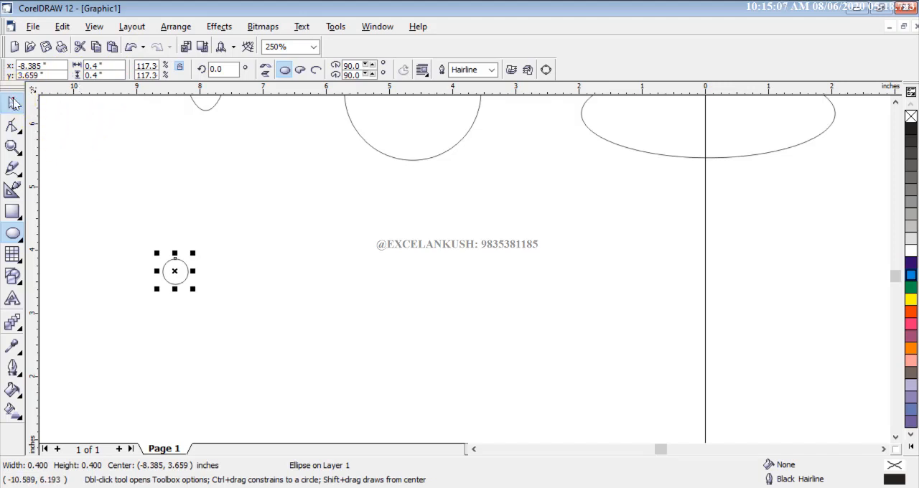
pyautogui.scroll(5, 175, 273)
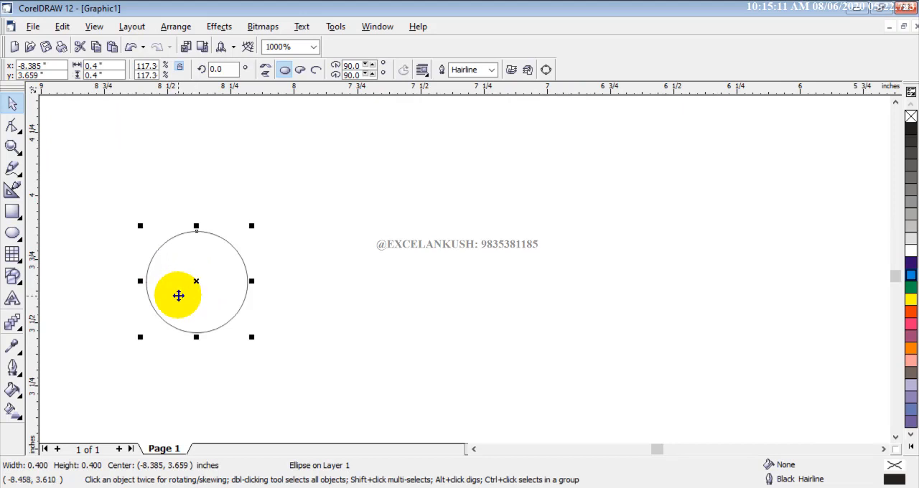
# - Duplicate the 0.4-inch circle four times along a horizontal line to form an evenly spaced row of five
pyautogui.scroll(-3, 180, 293)
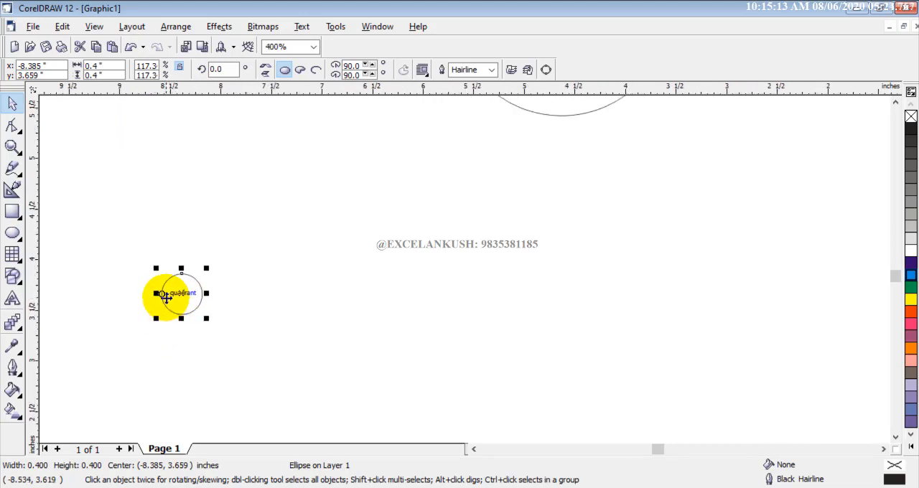
pyautogui.scroll(3, 167, 300)
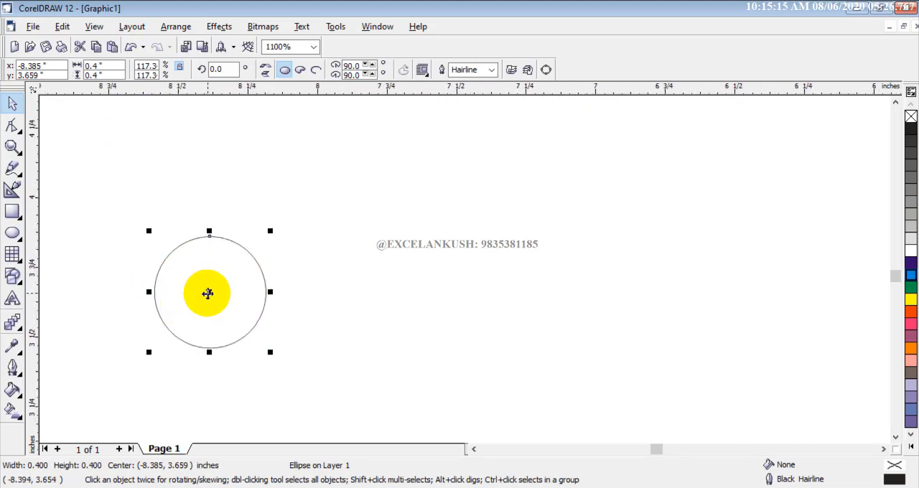
pyautogui.moveTo(209, 293); pyautogui.dragTo(331, 306)
pyautogui.rightClick(331, 305)
pyautogui.click(469, 318)
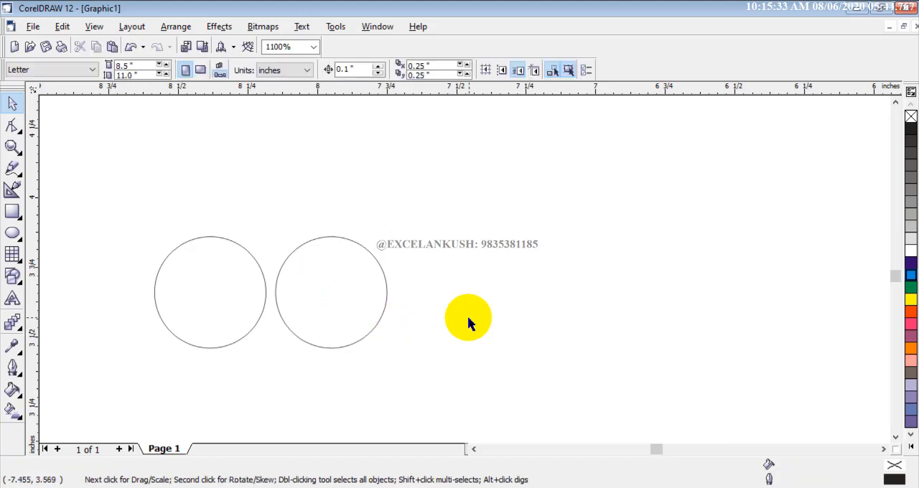
pyautogui.click(302, 298)
pyautogui.moveTo(322, 297); pyautogui.dragTo(454, 293)
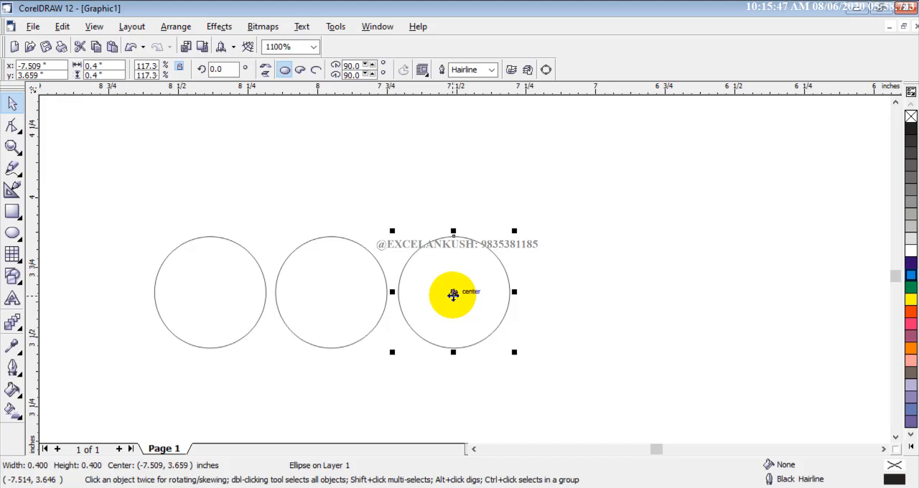
pyautogui.click(558, 297)
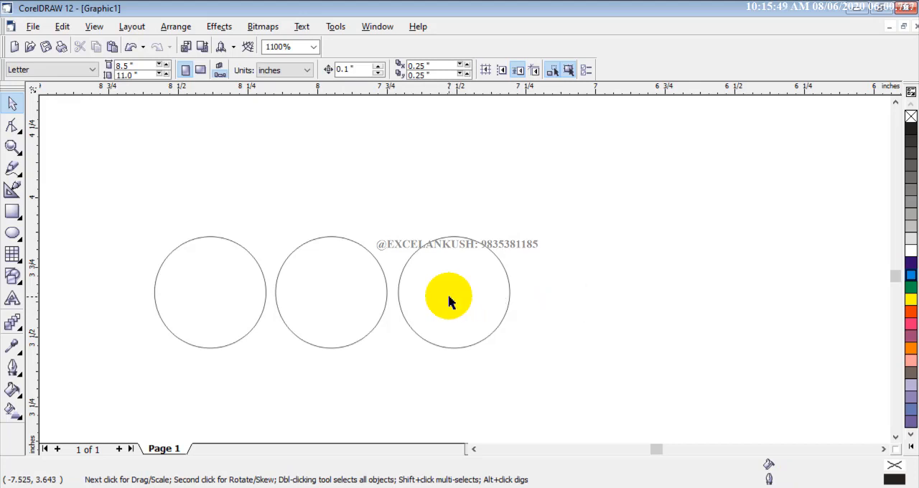
pyautogui.moveTo(448, 301); pyautogui.dragTo(576, 299)
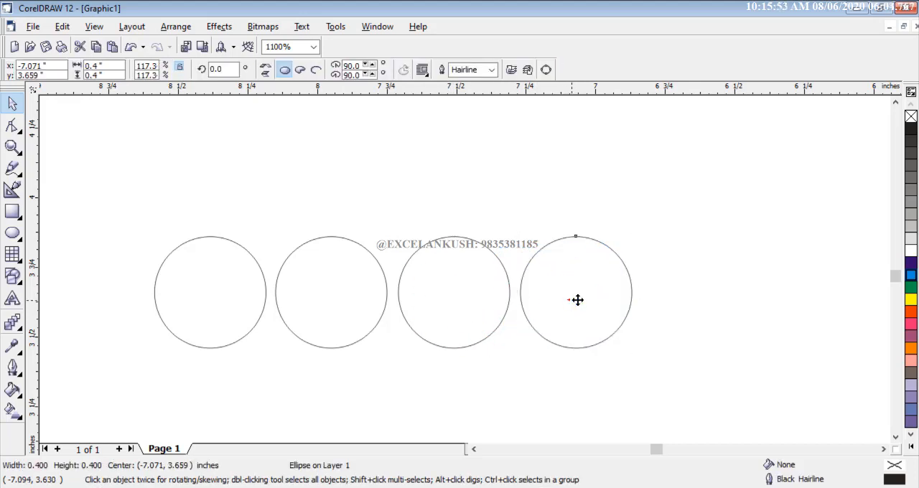
pyautogui.moveTo(687, 306)
pyautogui.mouseDown()
pyautogui.moveTo(722, 303)
pyautogui.moveTo(695, 301)
pyautogui.mouseUp()
pyautogui.click(606, 205)
# - Move all five small circles together up and to the left, closer to the tall ellipse
pyautogui.scroll(-1, 606, 207)
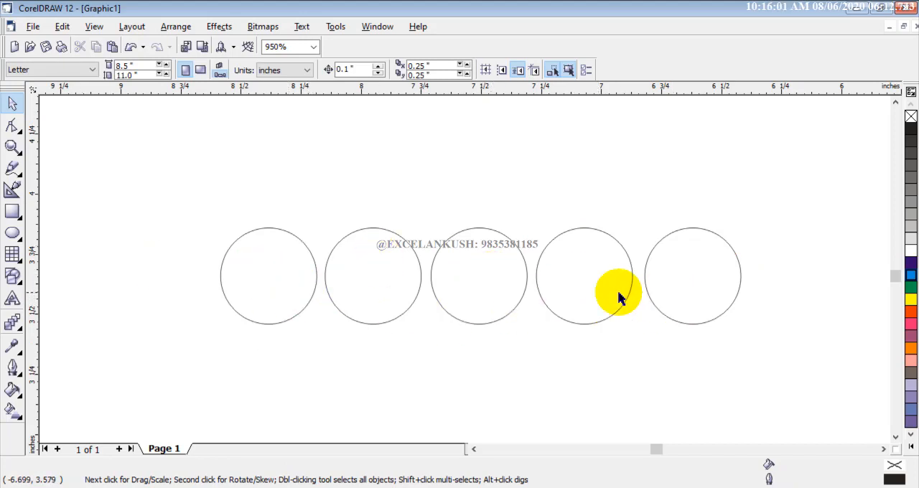
pyautogui.scroll(-5, 498, 298)
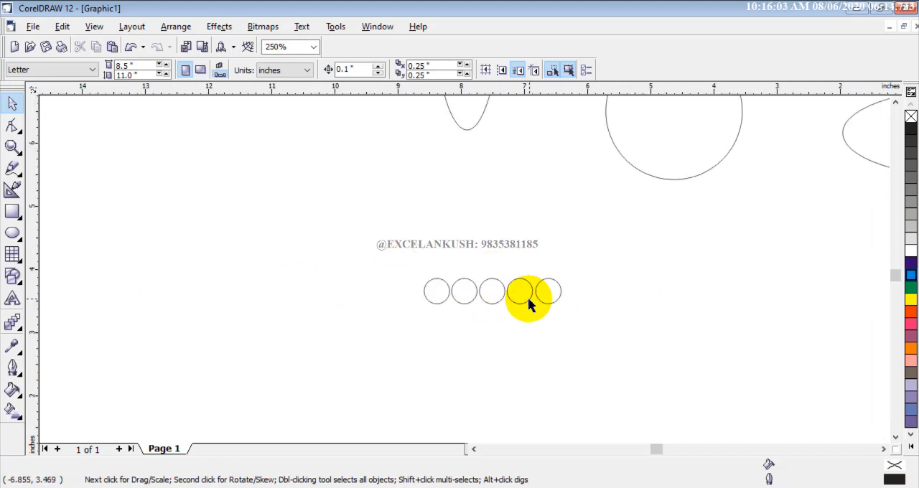
pyautogui.moveTo(404, 266); pyautogui.dragTo(609, 326)
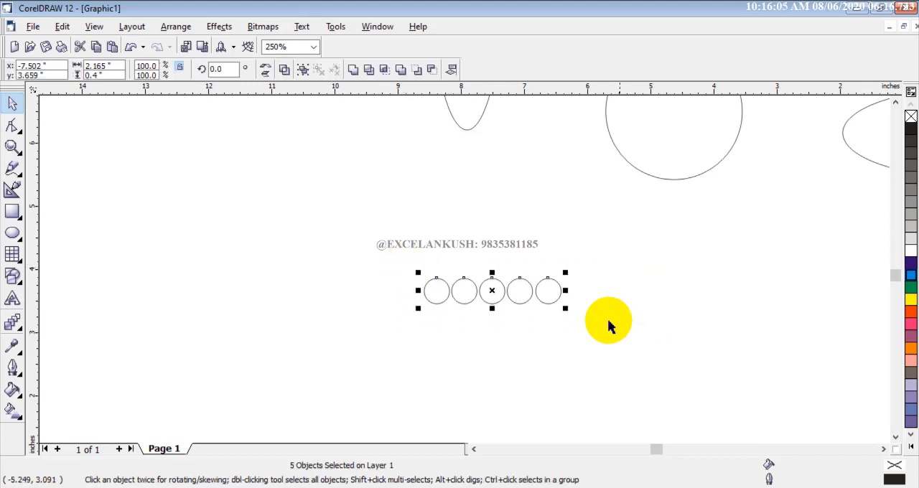
pyautogui.moveTo(557, 298); pyautogui.dragTo(516, 236)
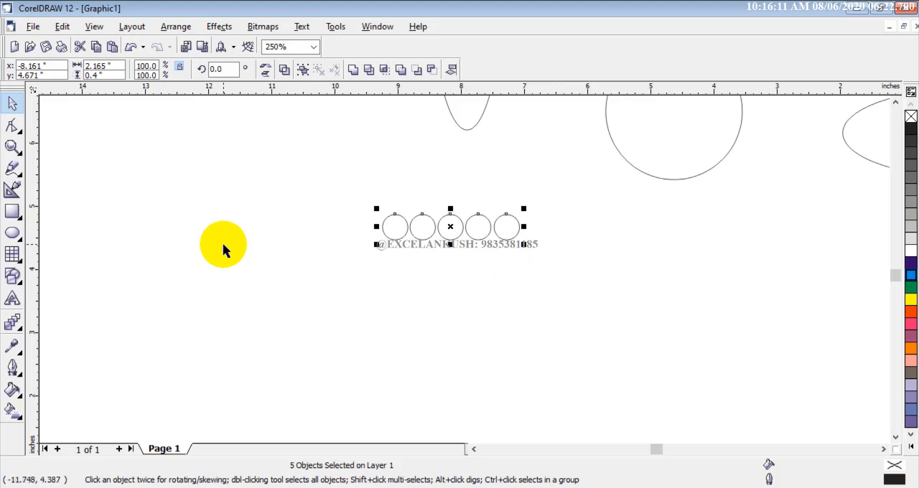
# - Enlarge the row of five circles proportionally to about 3.83 × 0.71 inches, and delete the whole row
pyautogui.scroll(-1, 223, 250)
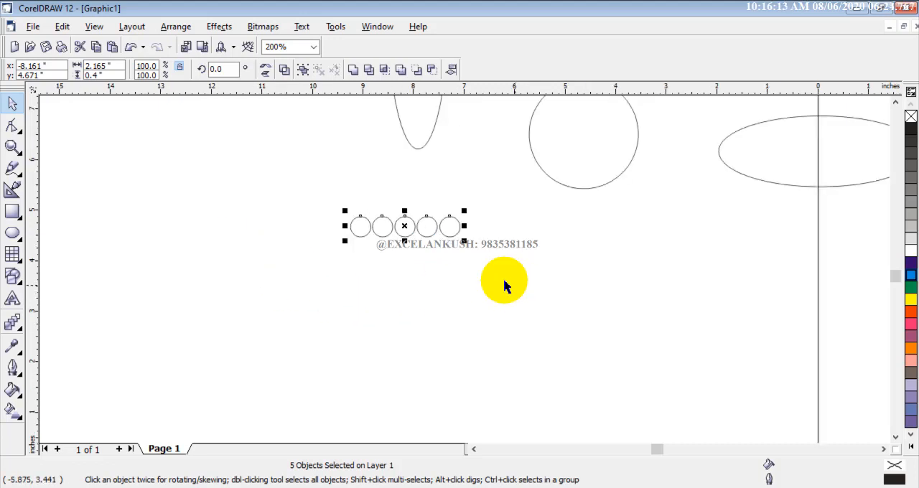
pyautogui.scroll(1, 451, 261)
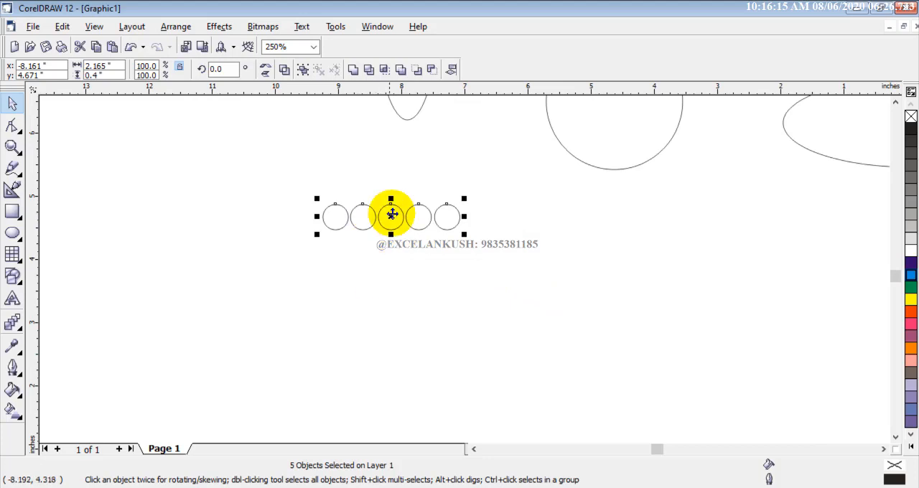
pyautogui.moveTo(277, 183); pyautogui.dragTo(518, 276)
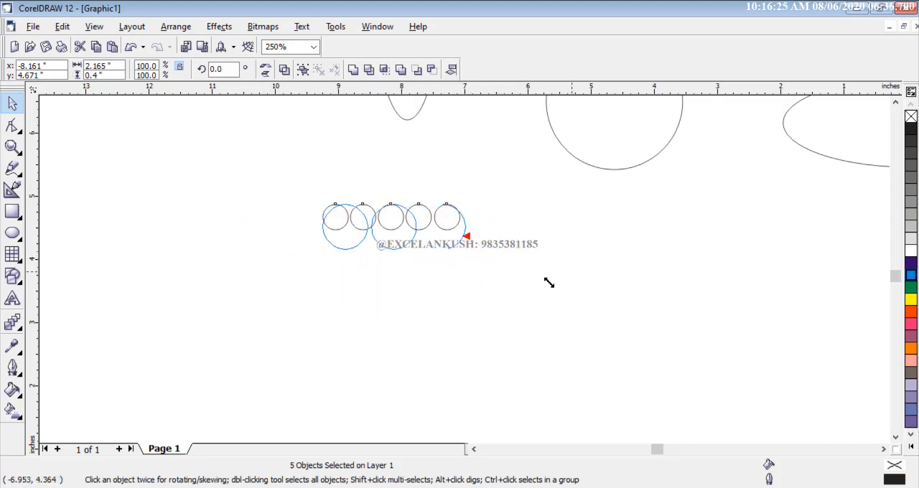
pyautogui.moveTo(548, 282); pyautogui.dragTo(551, 284)
pyautogui.scroll(-1, 494, 309)
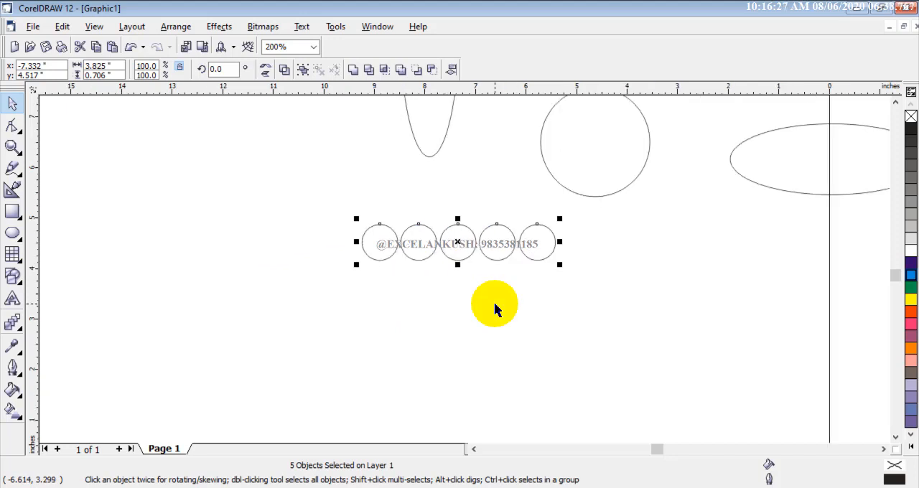
pyautogui.press('Delete')
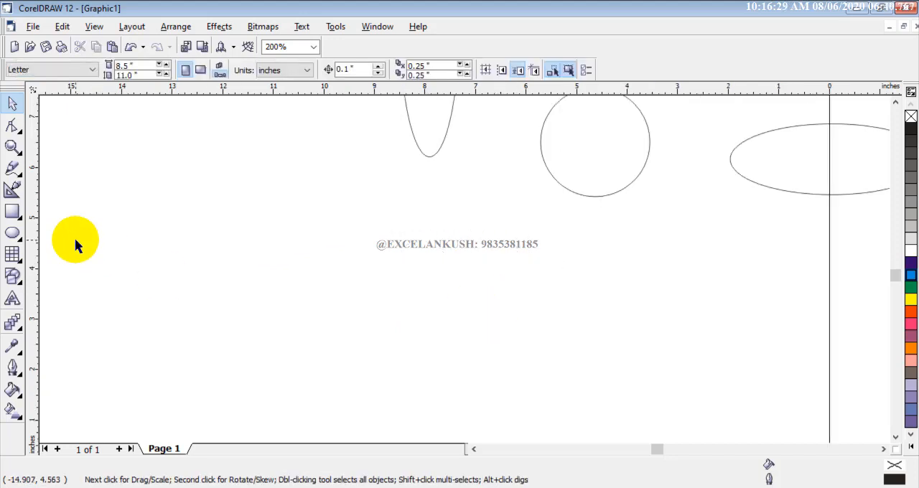
# - Draw a circle about 1.63 inches across below the tall ellipse and add a concentric copy scaled down to about 1.43 inches
pyautogui.click(12, 232)
pyautogui.moveTo(275, 234); pyautogui.dragTo(355, 308)
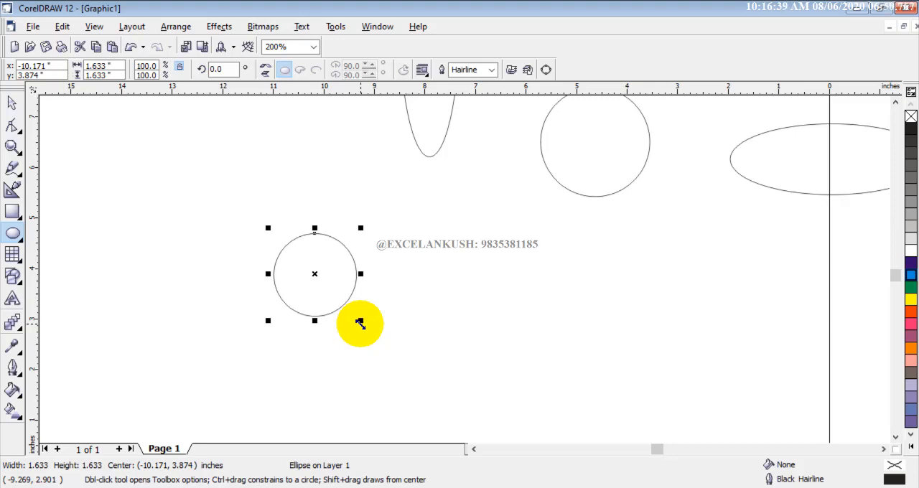
pyautogui.moveTo(360, 323)
pyautogui.mouseDown()
pyautogui.moveTo(352, 320)
pyautogui.moveTo(365, 334)
pyautogui.moveTo(357, 329)
pyautogui.mouseUp()
pyautogui.moveTo(355, 329); pyautogui.dragTo(354, 334)
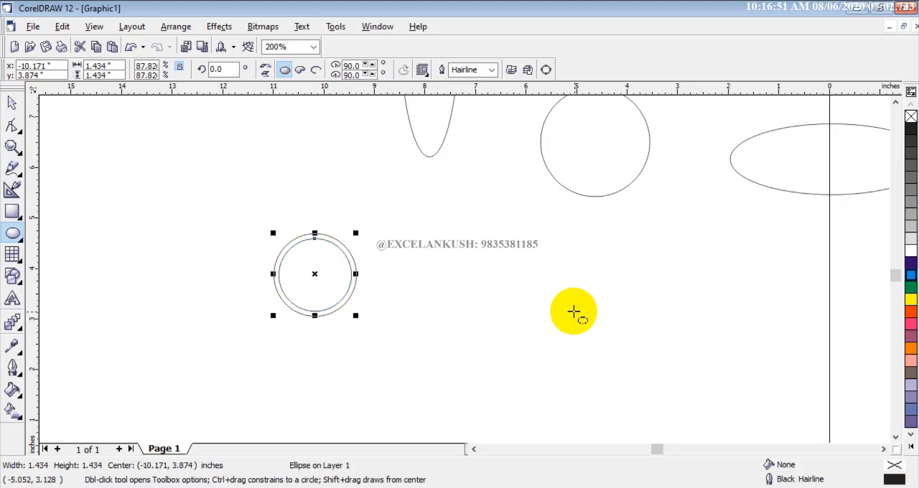
# - Repeat the scaled-down concentric copy until the innermost ring is about 0.11 inches across, and deselect it
pyautogui.hotkey('ctrl', 'r')
pyautogui.hotkey('ctrl', 'r')
pyautogui.hotkey('ctrl', 'r')
pyautogui.hotkey('ctrl', 'r')
pyautogui.hotkey('ctrl', 'r')
pyautogui.hotkey('ctrl', 'r')
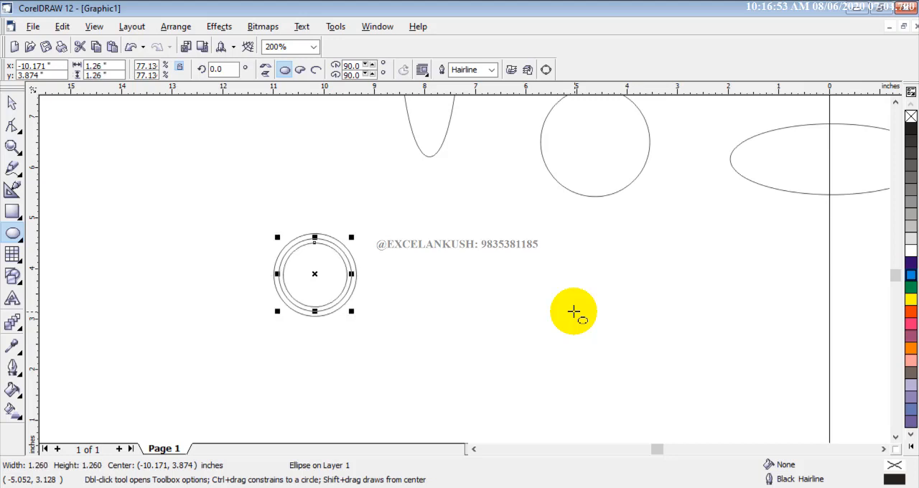
pyautogui.hotkey('ctrl', 'r')
pyautogui.hotkey('ctrl', 'r')
pyautogui.hotkey('ctrl', 'r')
pyautogui.hotkey('ctrl', 'r')
pyautogui.hotkey('ctrl', 'r')
pyautogui.hotkey('ctrl', 'r')
pyautogui.hotkey('ctrl', 'r')
pyautogui.hotkey('ctrl', 'r')
pyautogui.hotkey('ctrl', 'r')
pyautogui.hotkey('ctrl', 'r')
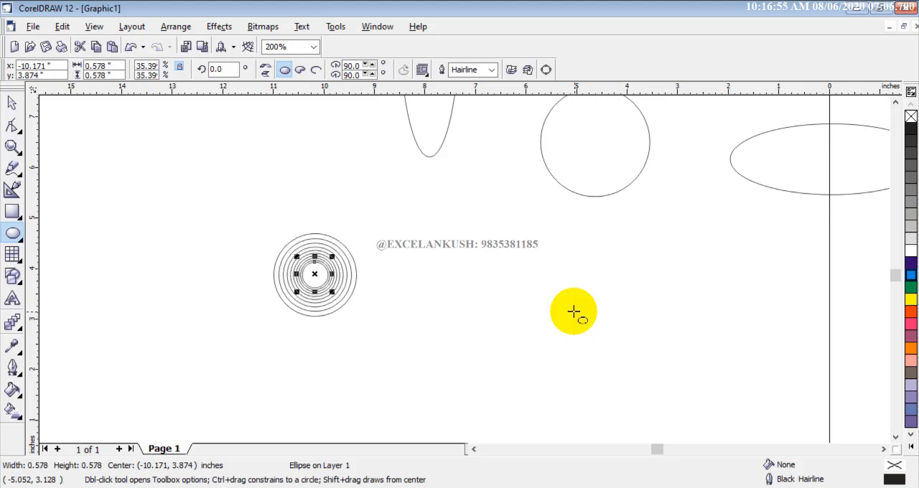
pyautogui.hotkey('ctrl', 'r')
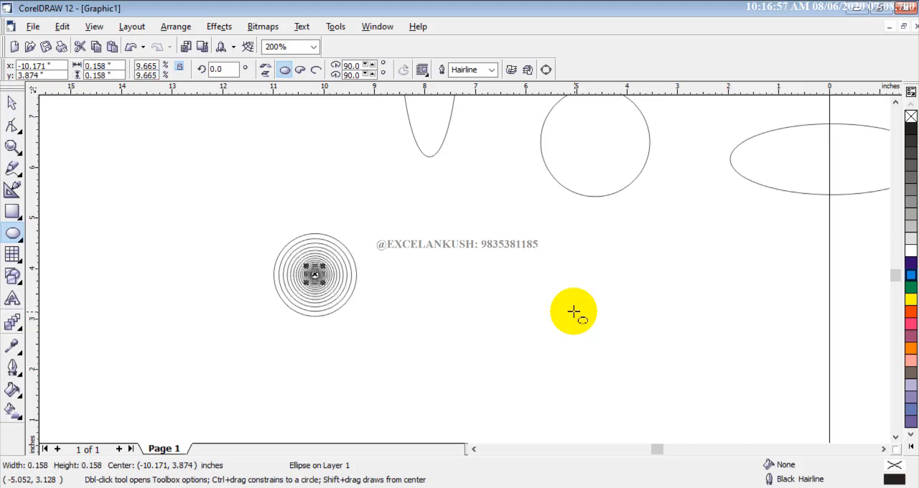
pyautogui.click(11, 103)
pyautogui.click(122, 209)
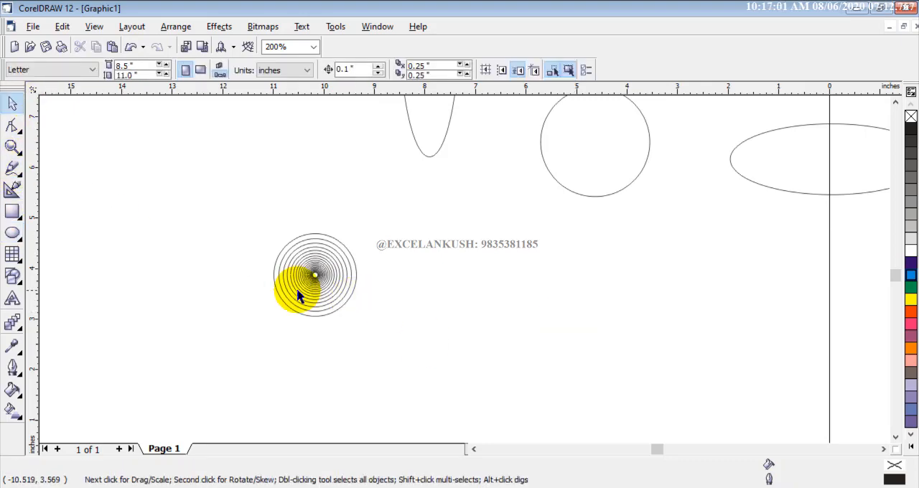
# - Move the page's concentric-ring sample off the page beside the new rings and compare the two patterns up close
pyautogui.scroll(-1, 300, 296)
pyautogui.scroll(-1, 301, 296)
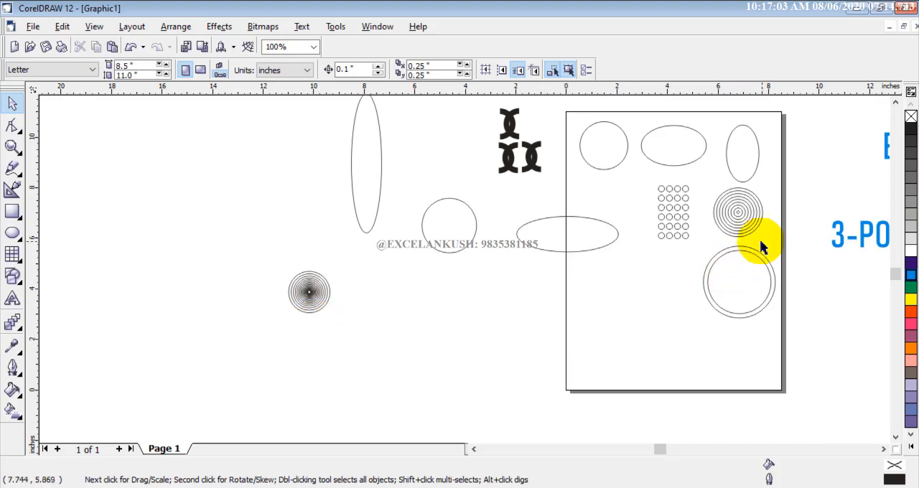
pyautogui.moveTo(743, 215); pyautogui.dragTo(427, 313)
pyautogui.click(485, 308)
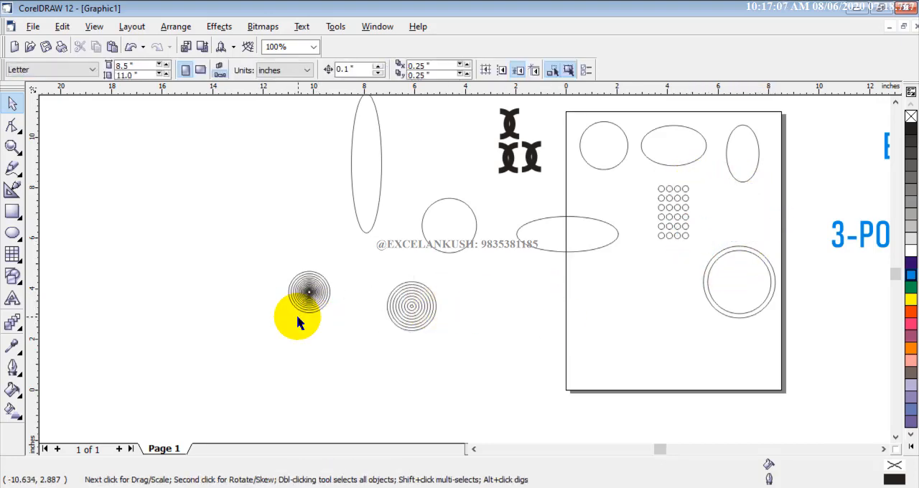
pyautogui.scroll(1, 300, 310)
pyautogui.scroll(4, 305, 305)
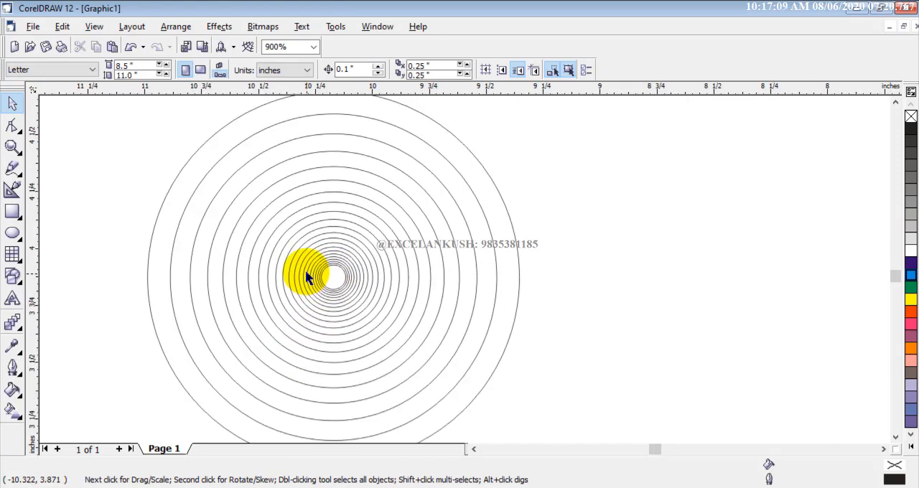
pyautogui.scroll(-2, 425, 253)
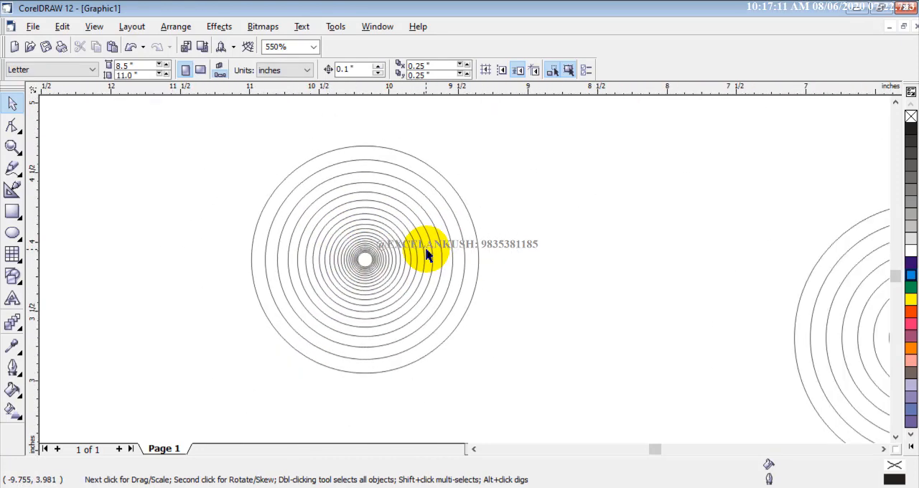
pyautogui.scroll(-2, 380, 209)
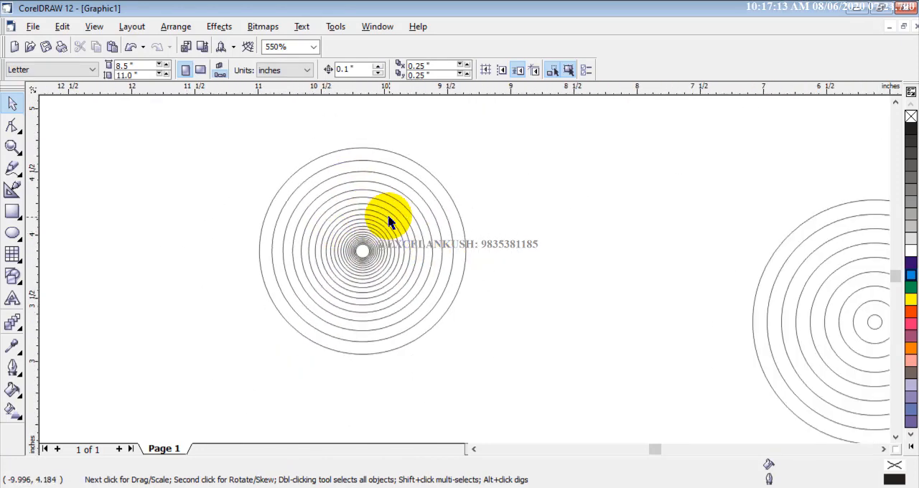
pyautogui.scroll(-1, 388, 220)
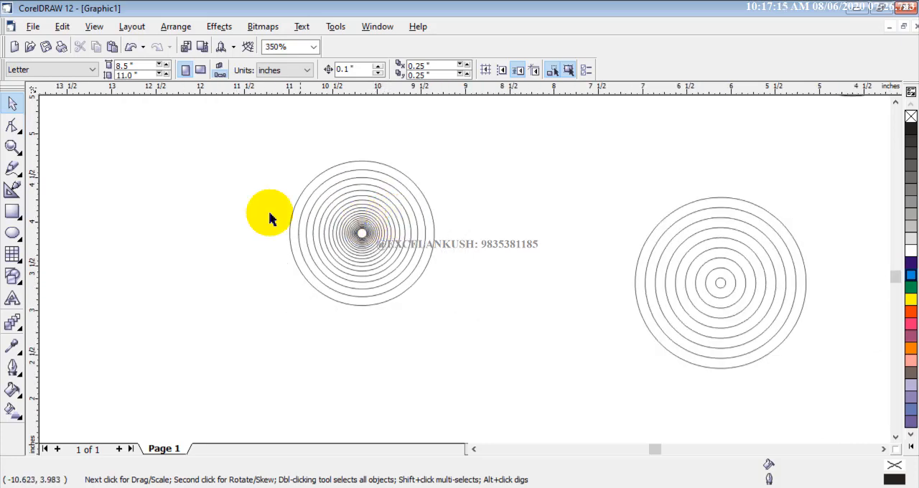
# - Draw a circle about 1.08 inches across in the empty area below and between the two concentric-ring patterns
pyautogui.click(12, 232)
pyautogui.scroll(-2, 203, 241)
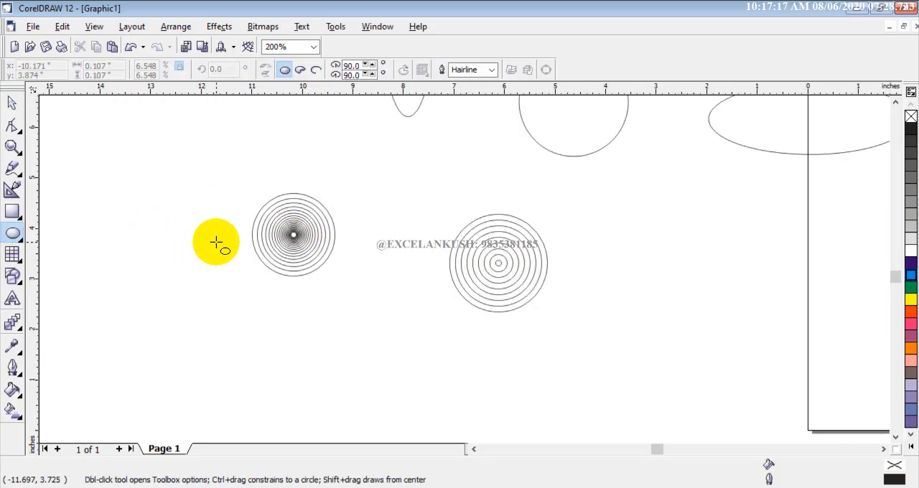
pyautogui.scroll(3, 296, 358)
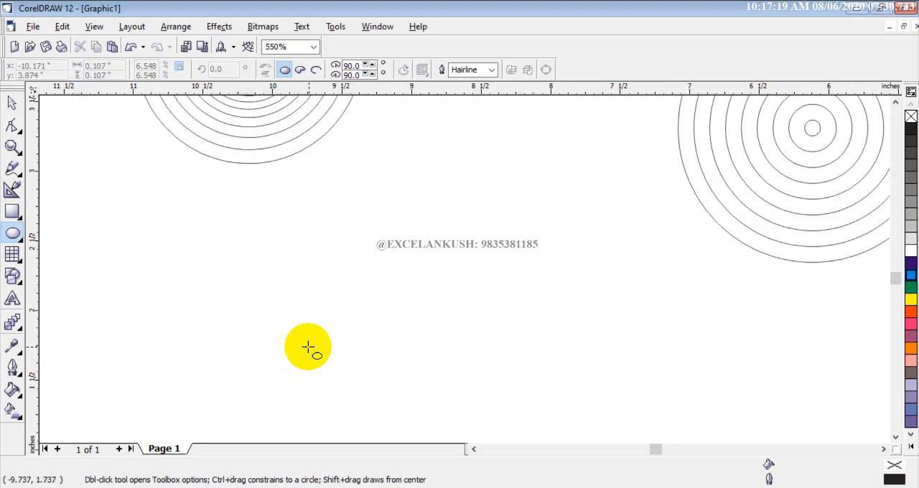
pyautogui.moveTo(320, 240); pyautogui.dragTo(465, 389)
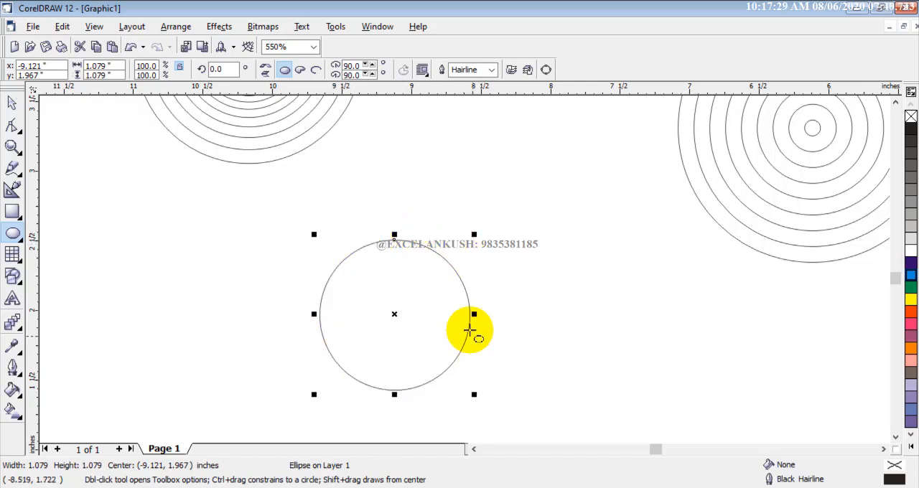
# - Draw an ellipse to the left of the 1.08-inch circle and set its width and height to 1 inch each
pyautogui.moveTo(94, 228); pyautogui.dragTo(231, 341)
pyautogui.doubleClick(100, 65)
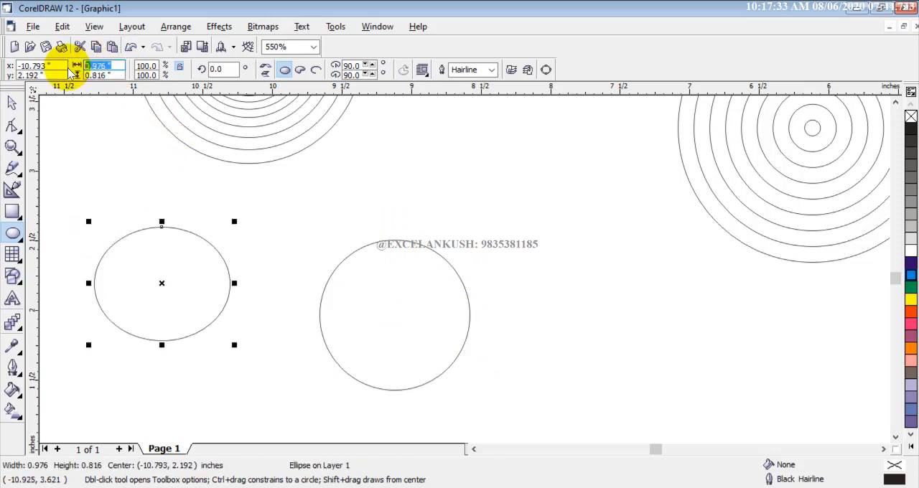
pyautogui.write('1')
pyautogui.click(119, 75)
pyautogui.write('1')
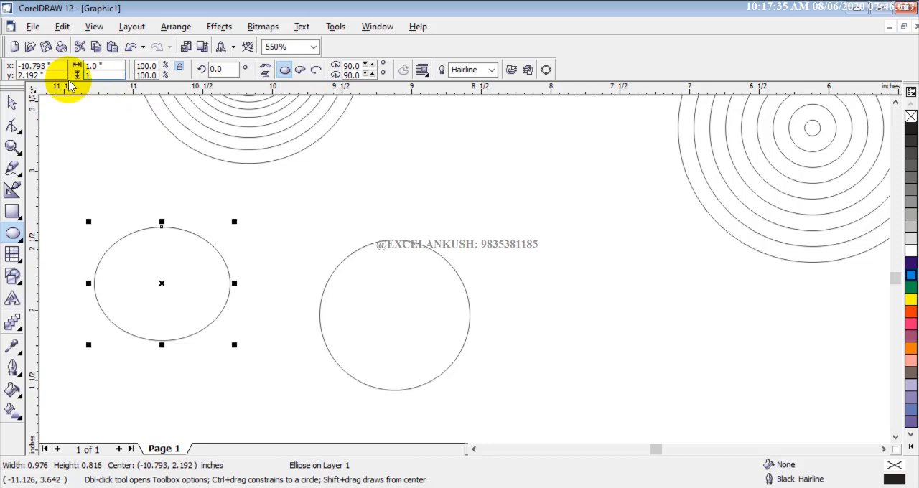
pyautogui.press('Return')
# - Add a concentric copy of the 1-inch circle enlarged to about 1.23 inches, and deselect it
pyautogui.click(13, 103)
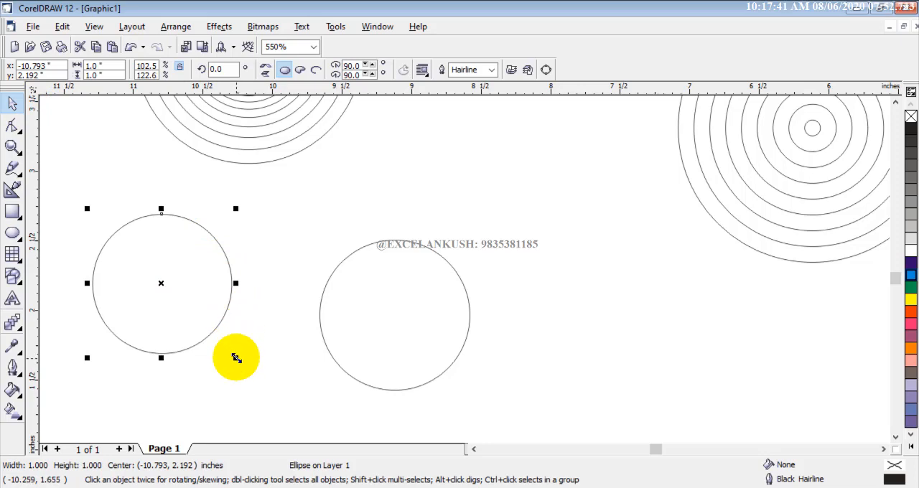
pyautogui.moveTo(236, 358); pyautogui.dragTo(255, 375)
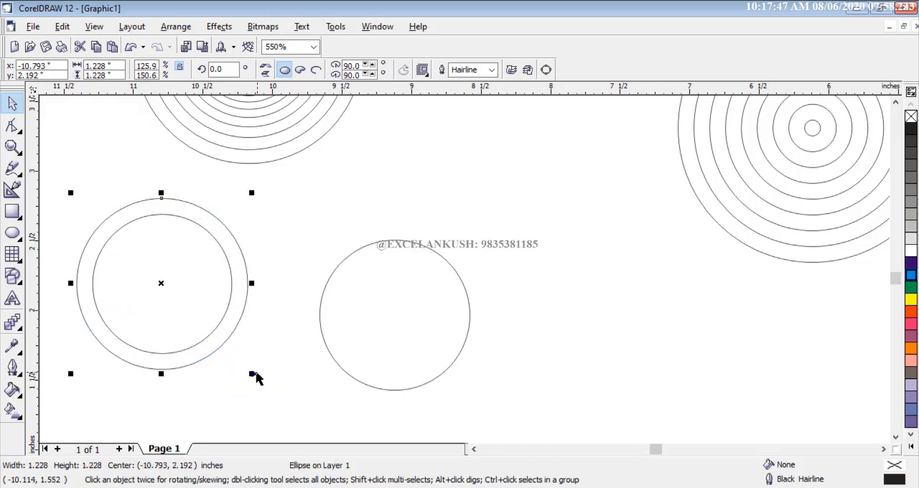
pyautogui.click(314, 225)
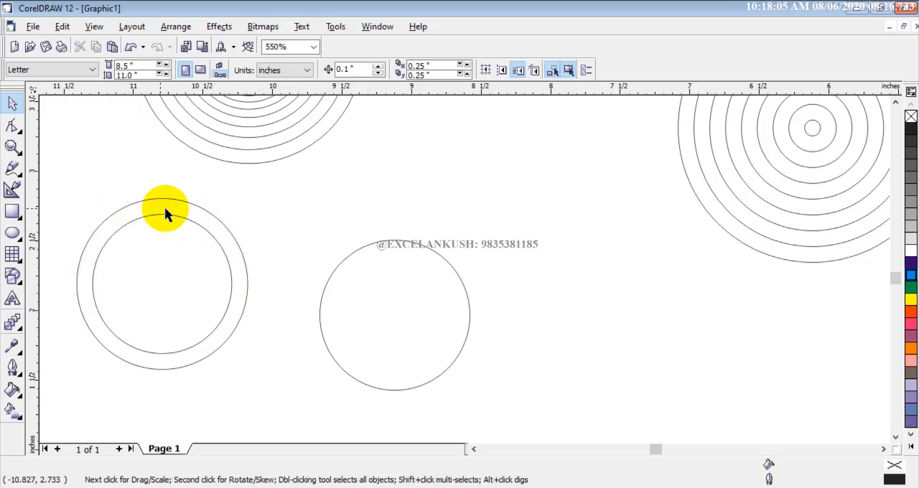
# - Move the pair of concentric circles to the empty area on the other side of the 1.08-inch circle
pyautogui.scroll(-1, 214, 256)
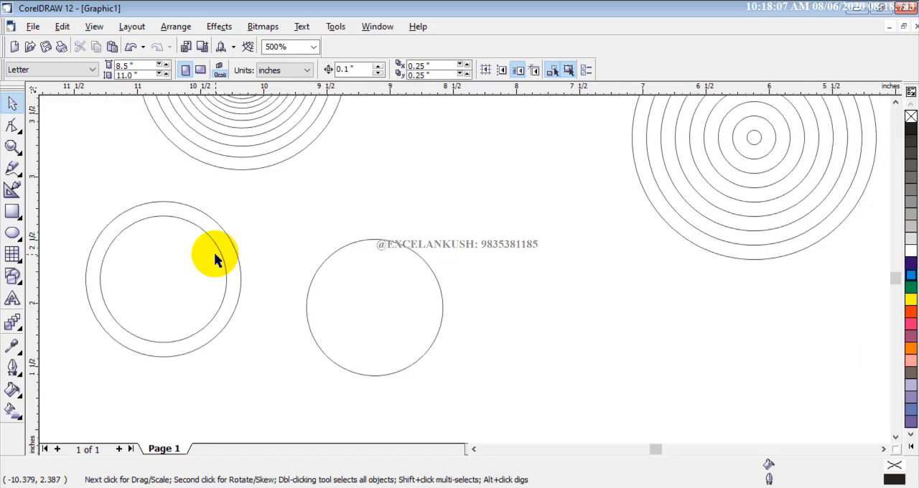
pyautogui.scroll(-1, 213, 256)
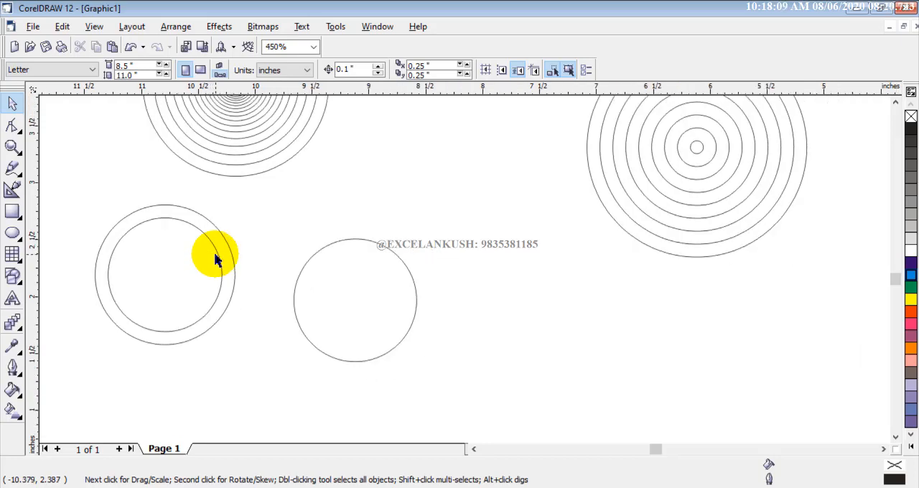
pyautogui.moveTo(67, 201); pyautogui.dragTo(267, 361)
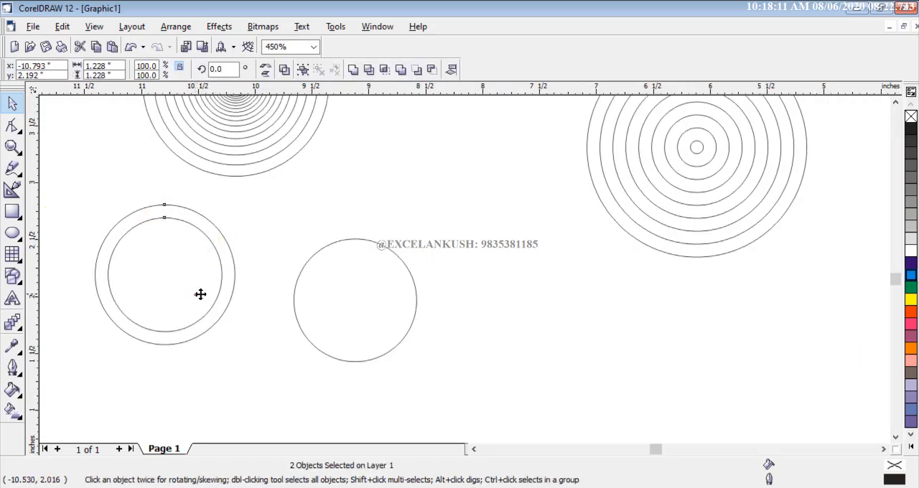
pyautogui.moveTo(200, 294); pyautogui.dragTo(595, 353)
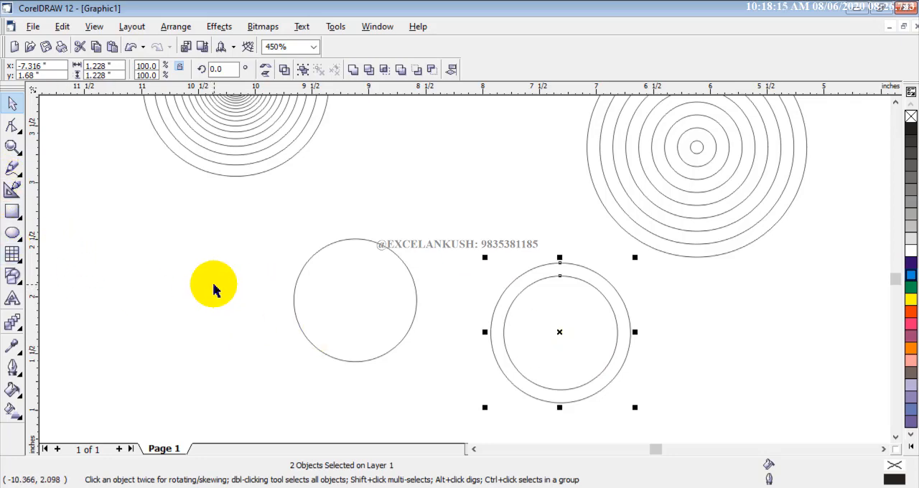
# - Delete all circles, ellipses, ring patterns and black motifs on and beside the page, keeping the blue title text
pyautogui.scroll(-3, 251, 260)
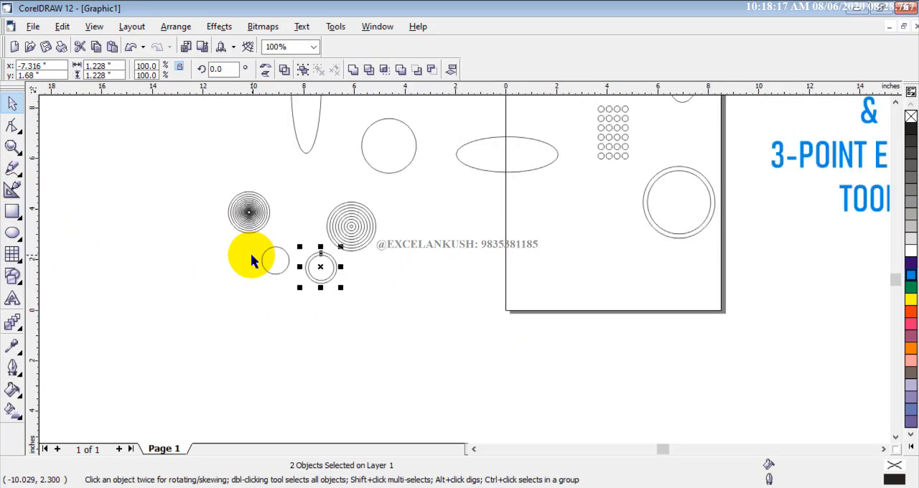
pyautogui.click(895, 104)
pyautogui.click(894, 104)
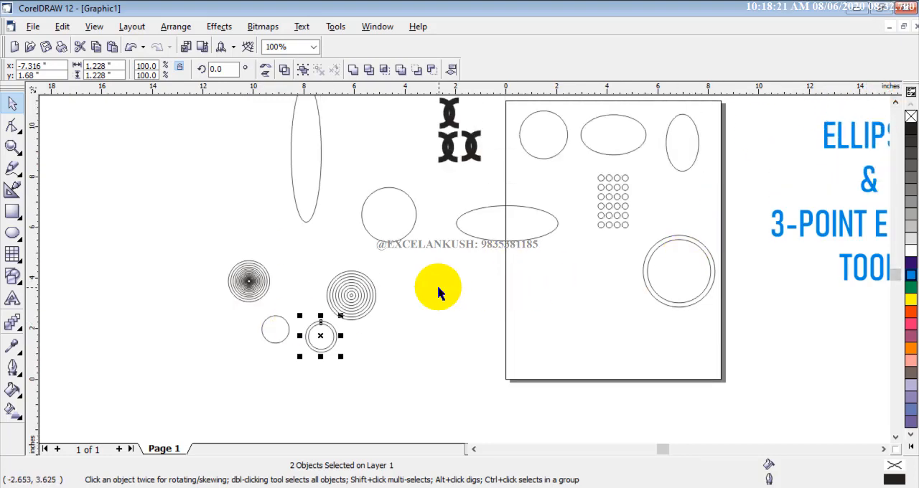
pyautogui.moveTo(192, 218); pyautogui.dragTo(444, 379)
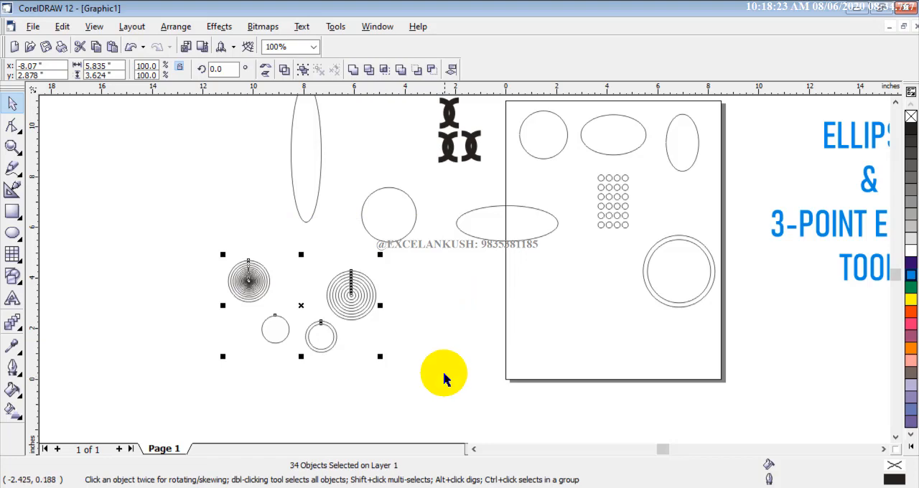
pyautogui.press('Delete')
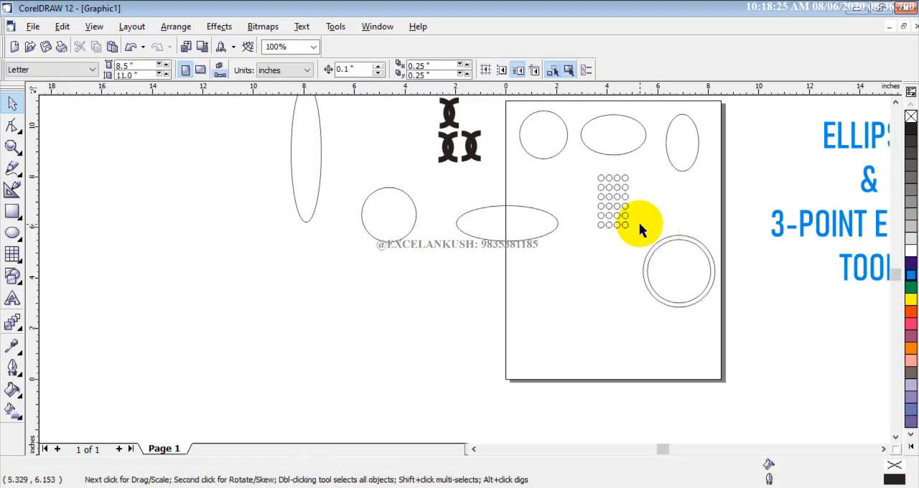
pyautogui.click(895, 103)
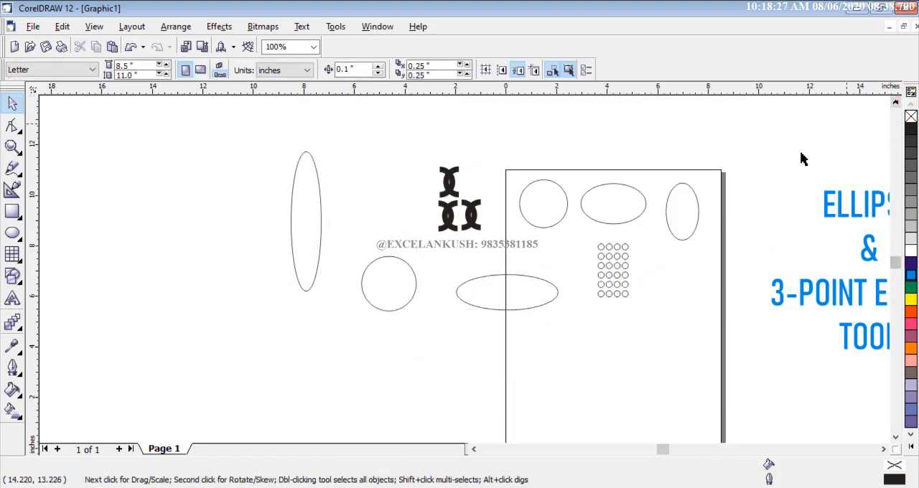
pyautogui.moveTo(255, 149); pyautogui.dragTo(710, 385)
pyautogui.press('Delete')
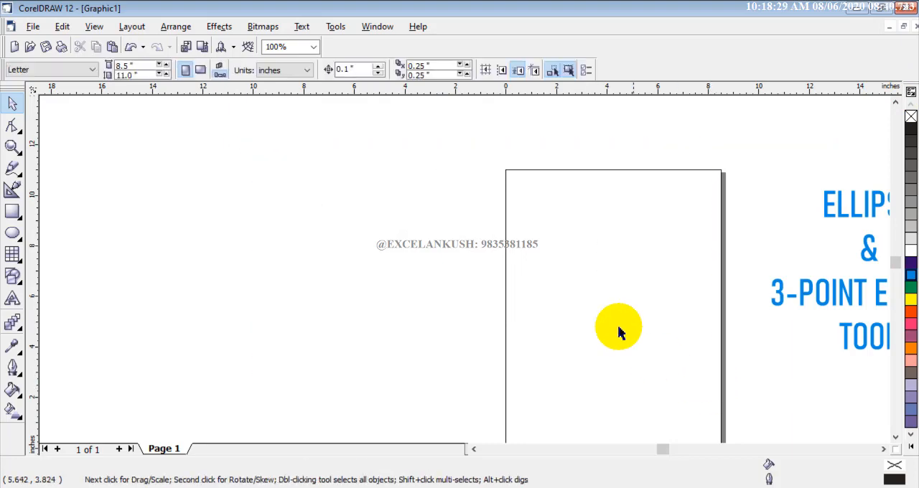
# - Draw a near-perfect circle about 5.89 inches across with the 3 Point Ellipse tool in the empty area left of the page
pyautogui.click(19, 241)
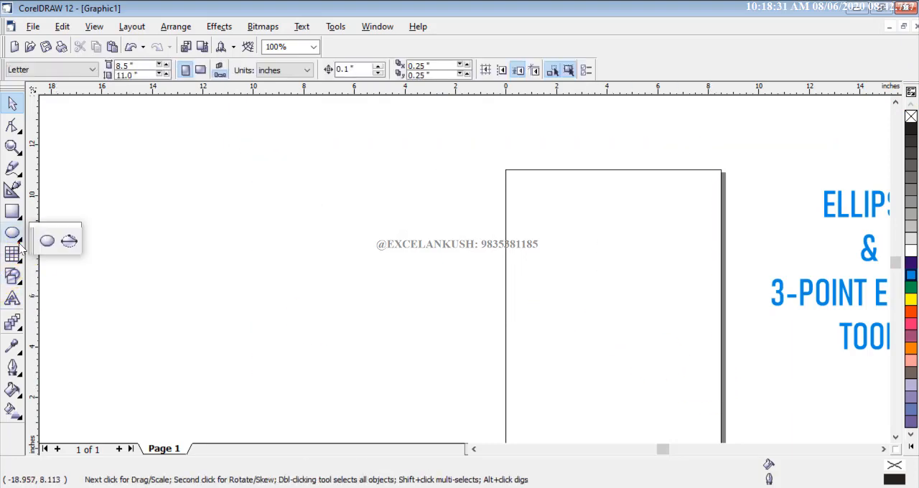
pyautogui.click(69, 241)
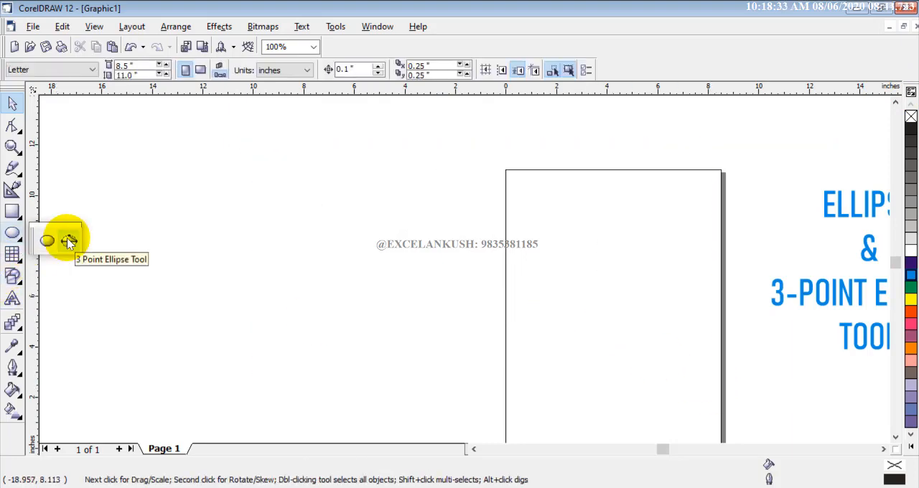
pyautogui.moveTo(361, 188); pyautogui.dragTo(356, 334)
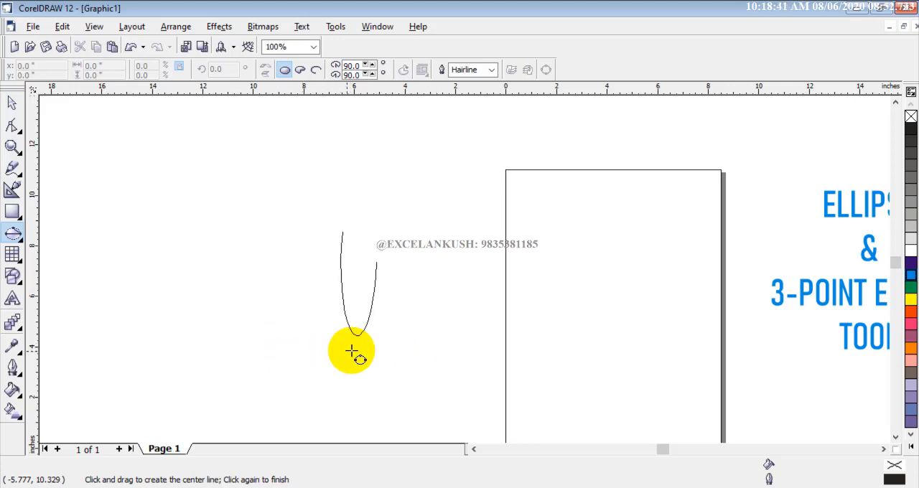
pyautogui.moveTo(352, 351); pyautogui.dragTo(281, 347)
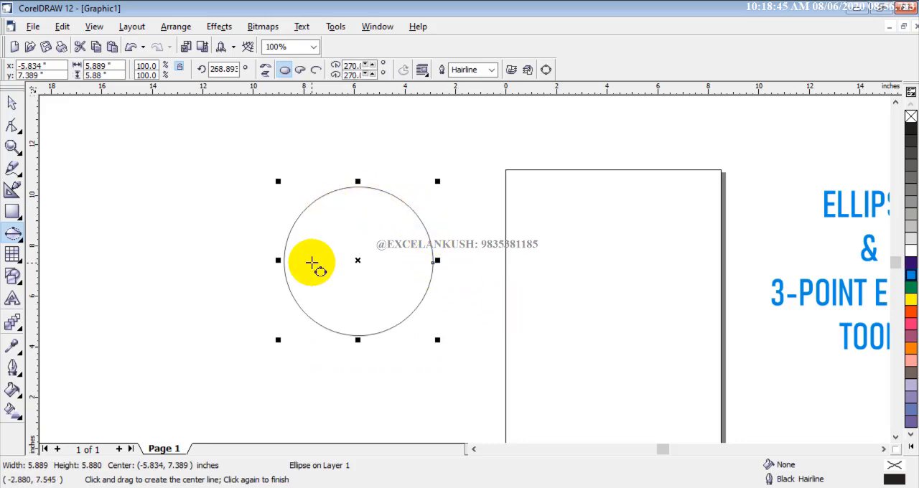
# - Draw three overlapping 3-point ellipses at different angles left of the circle, about 5.8 × 4.71, 3.34 × 6.82 and 4.67 × 4.68 inches overall
pyautogui.moveTo(144, 180); pyautogui.dragTo(181, 242)
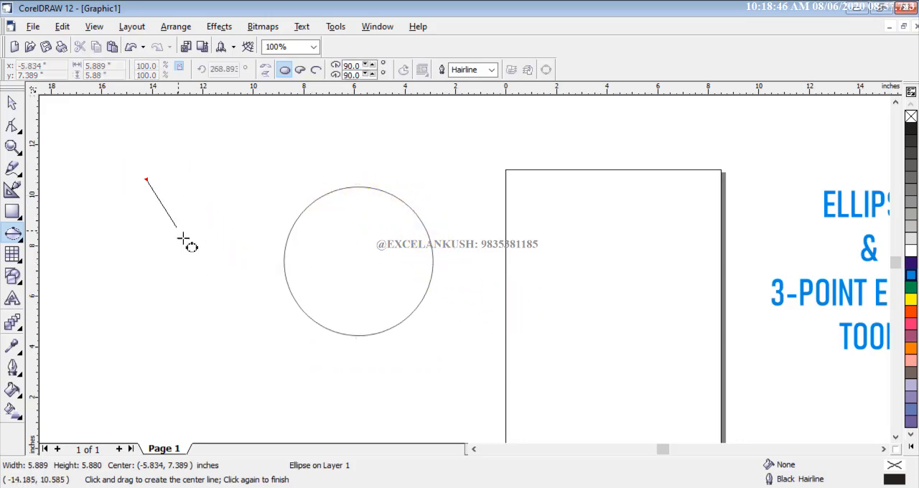
pyautogui.click(141, 308)
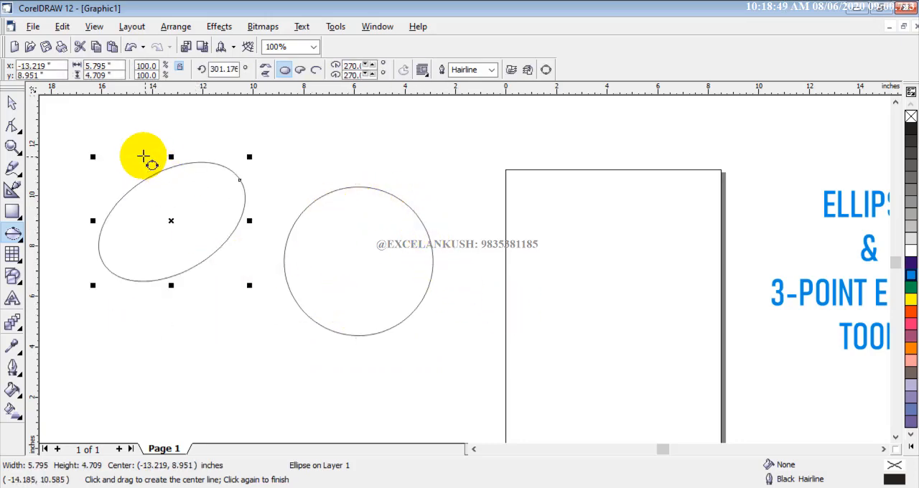
pyautogui.moveTo(178, 139); pyautogui.dragTo(205, 252)
pyautogui.click(112, 161)
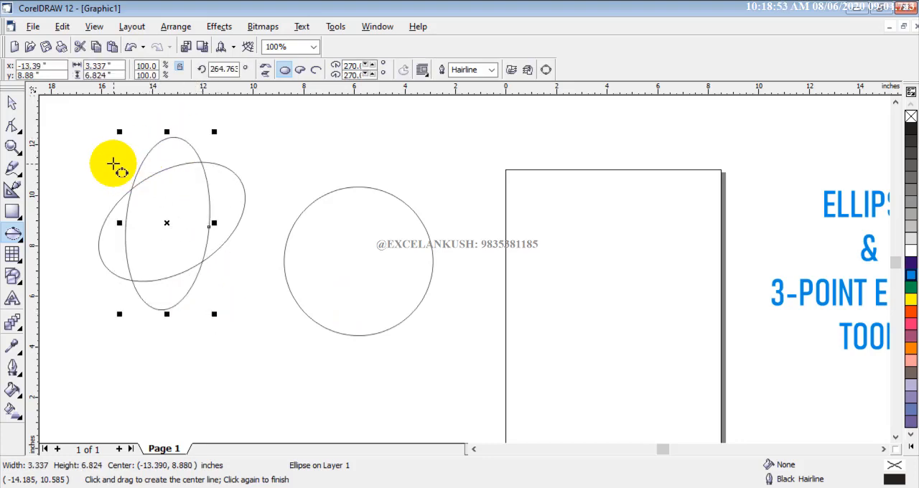
pyautogui.click(204, 252)
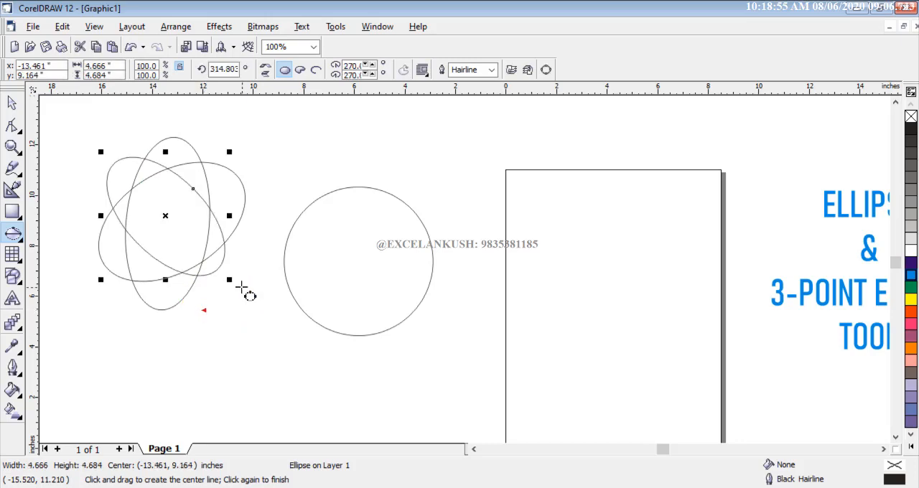
# - Scale the three overlapping ellipses down together to about 4.49 by 5.29 inches overall and deselect them
pyautogui.click(12, 103)
pyautogui.click(69, 139)
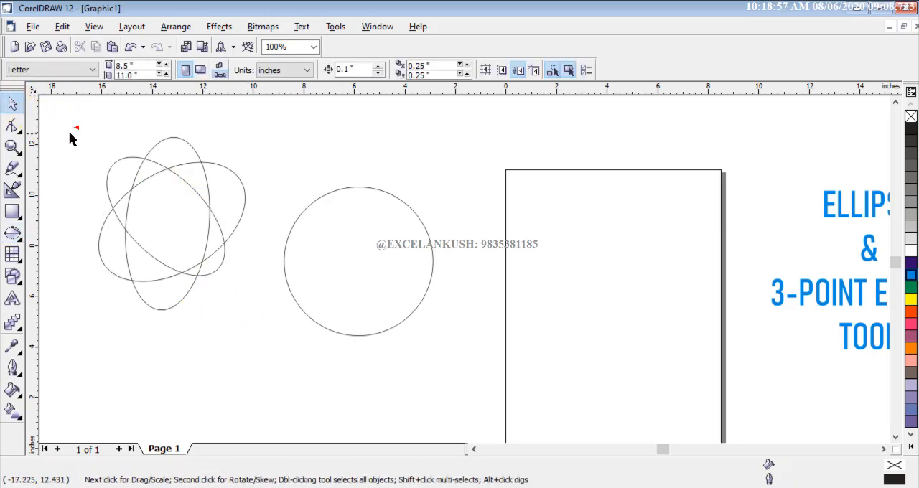
pyautogui.moveTo(184, 293); pyautogui.dragTo(215, 285)
pyautogui.moveTo(181, 213); pyautogui.dragTo(203, 249)
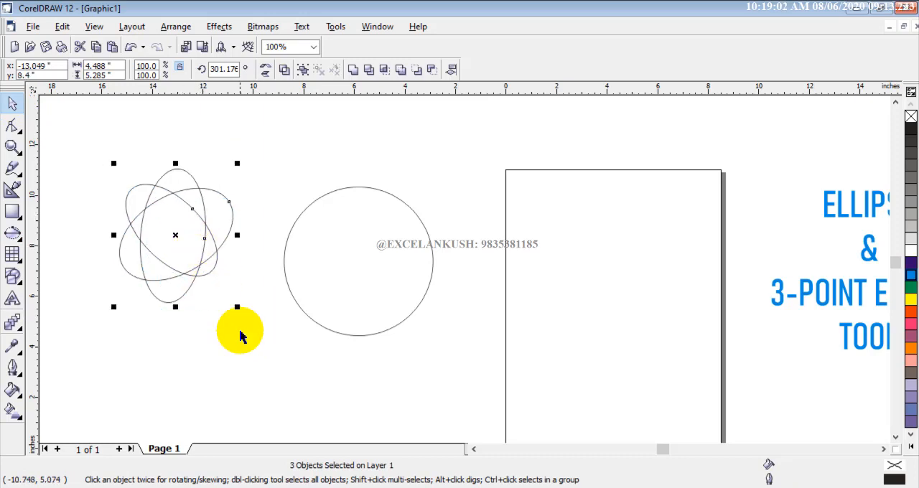
pyautogui.click(298, 166)
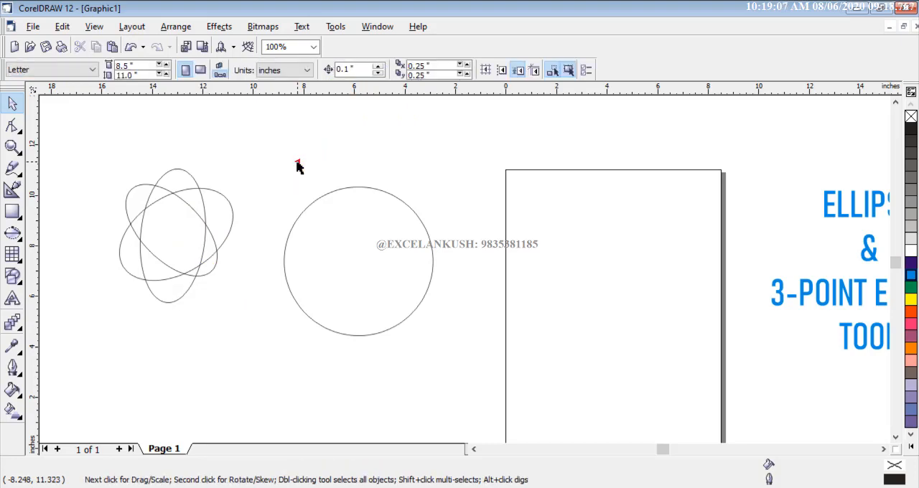
pyautogui.moveTo(87, 153); pyautogui.dragTo(275, 312)
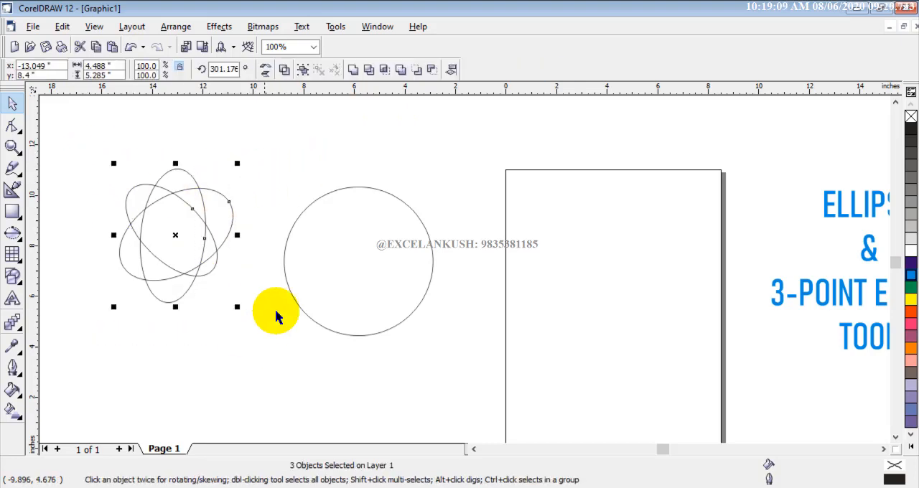
pyautogui.click(363, 211)
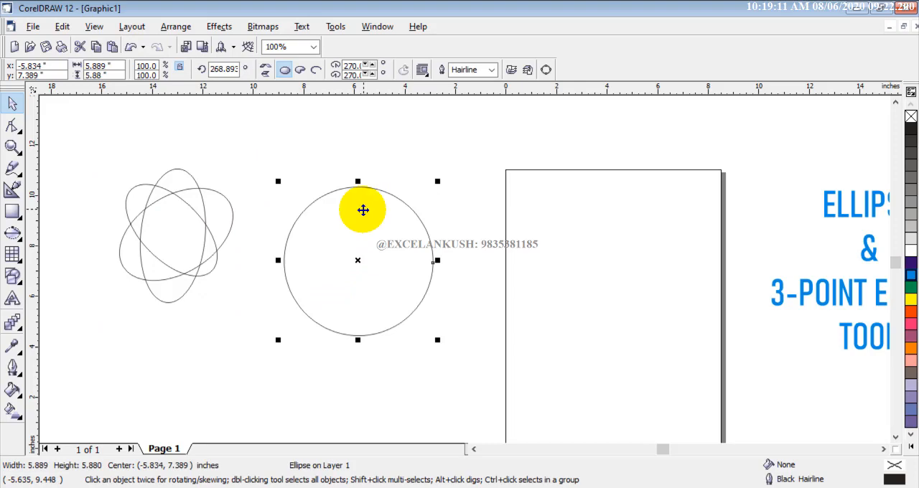
pyautogui.click(68, 176)
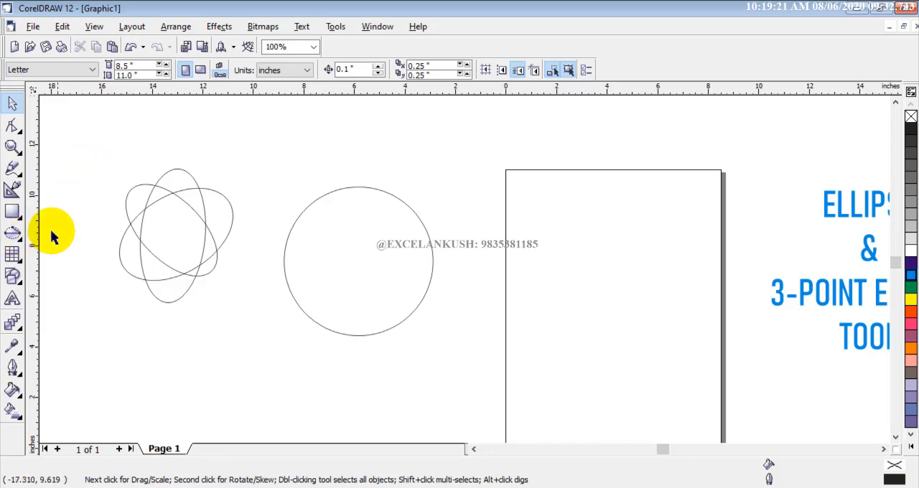
pyautogui.click(12, 254)
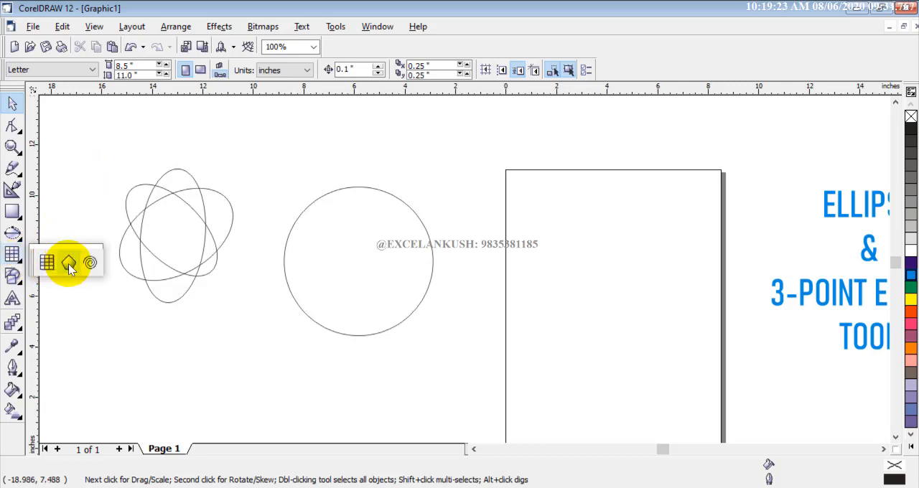
pyautogui.click(131, 325)
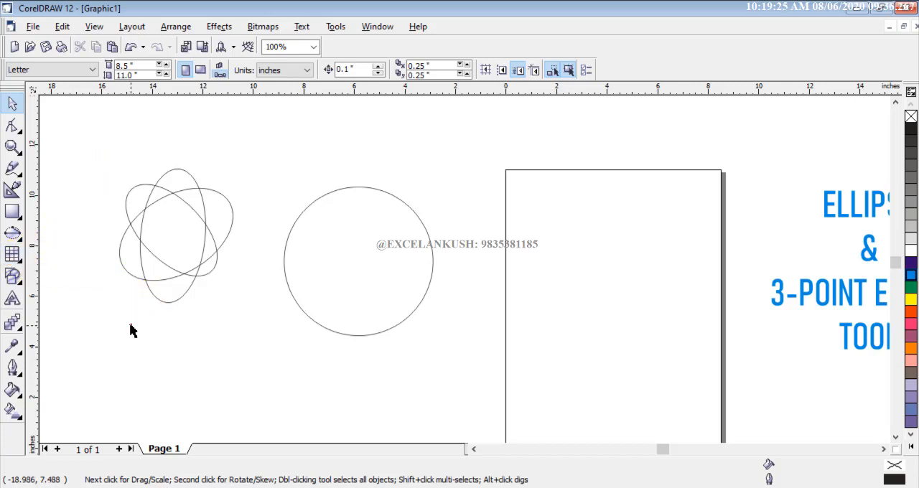
pyautogui.click(12, 254)
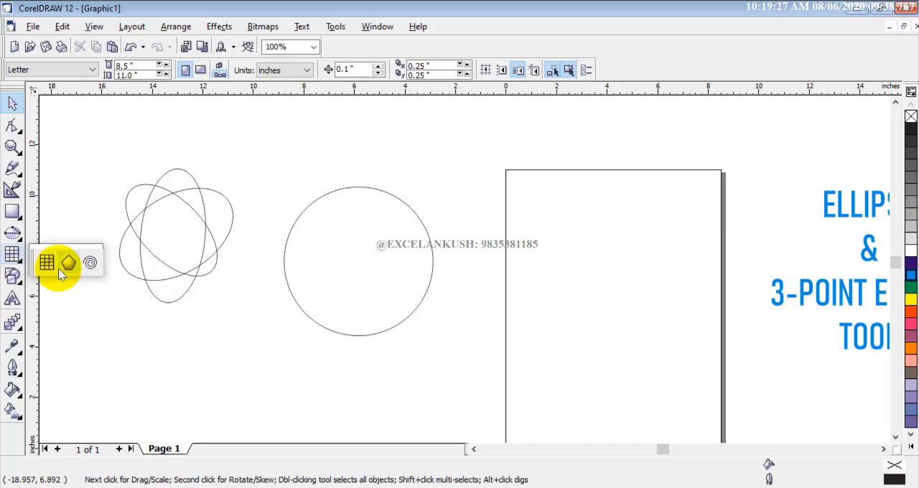
pyautogui.click(78, 297)
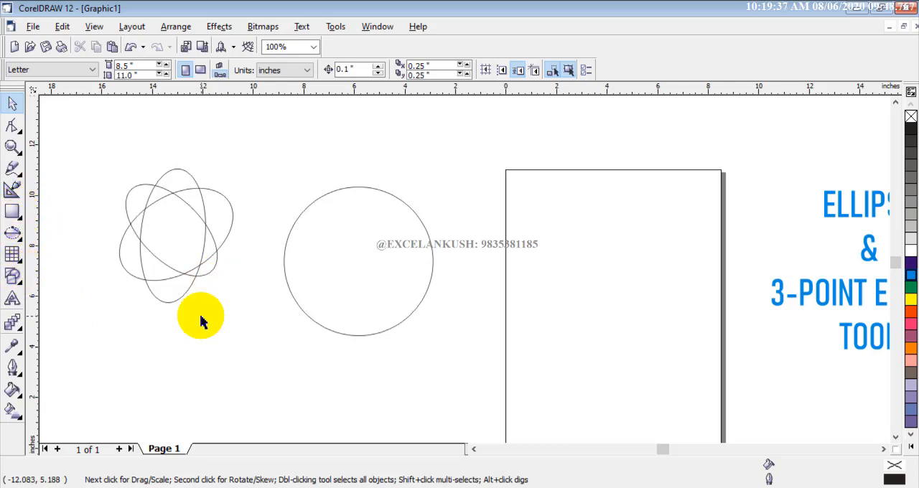
# - Delete the three overlapping ellipses and the large circle beside the page
pyautogui.moveTo(91, 159); pyautogui.dragTo(445, 378)
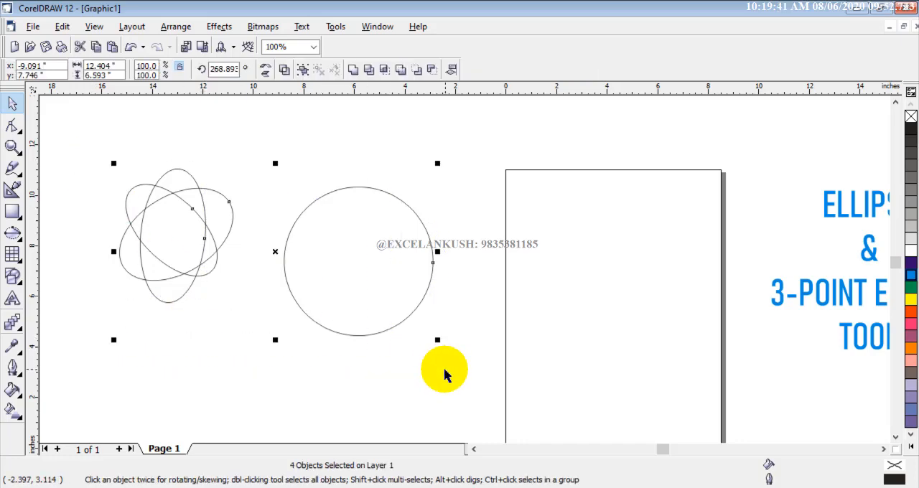
pyautogui.press('Delete')
pyautogui.scroll(-1, 341, 291)
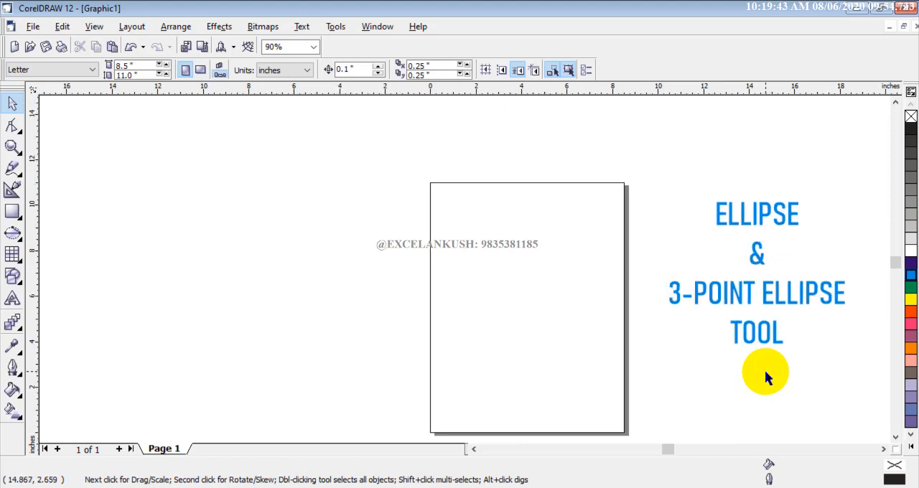